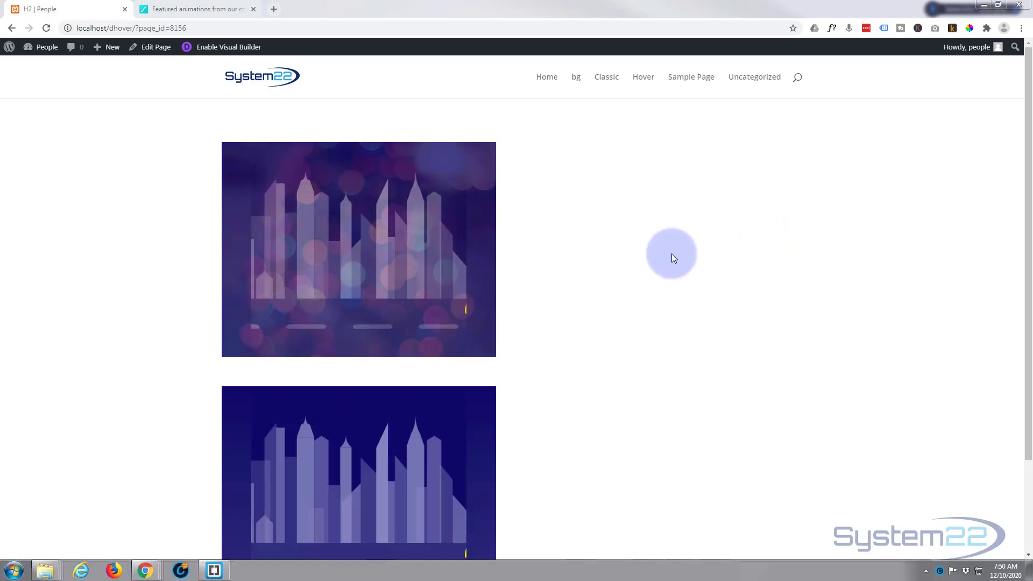
scroll(670, 253, "down", 1)
scroll(669, 251, "down", 1)
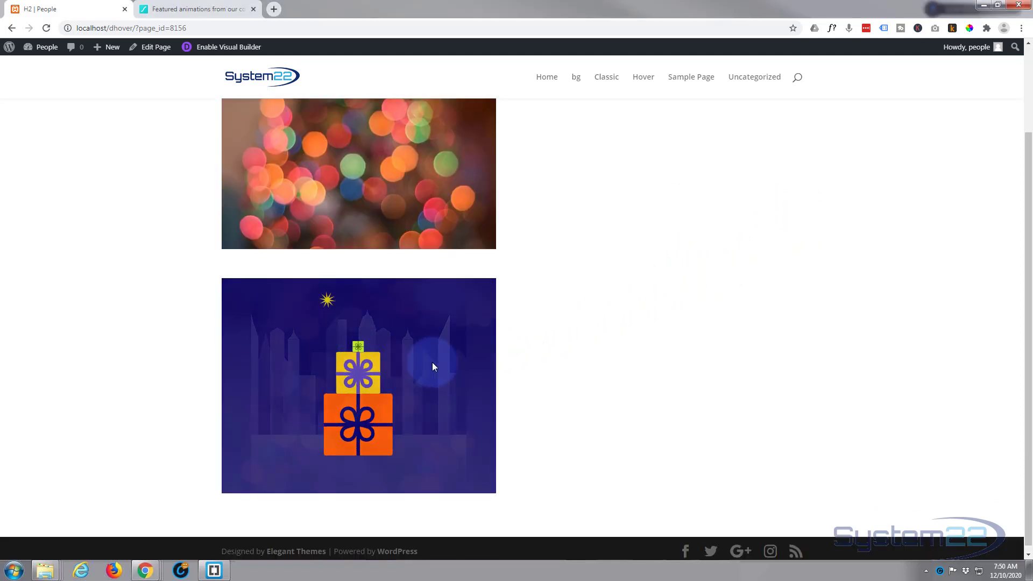
mouse_move(358, 472)
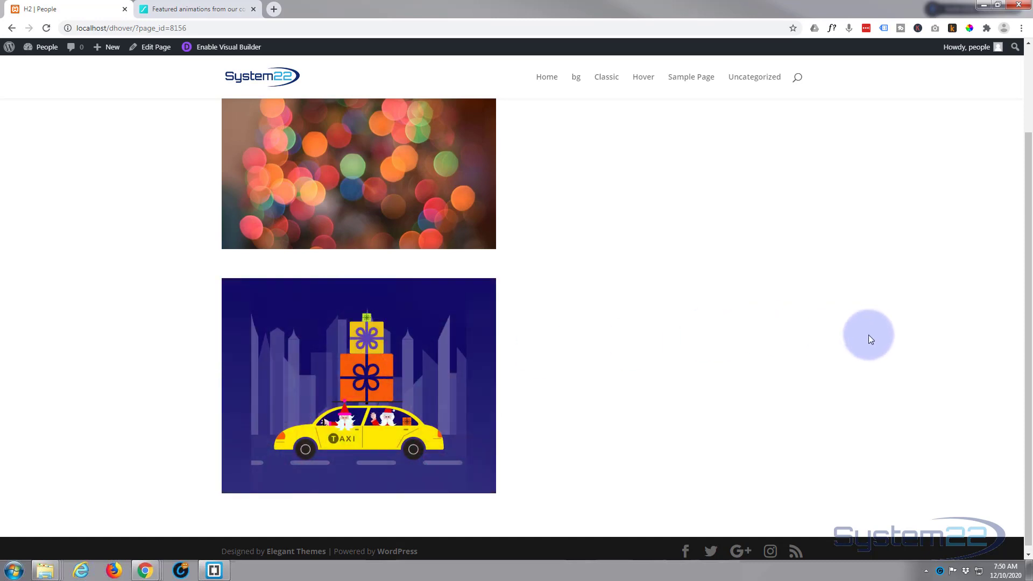
scroll(869, 335, "up", 3)
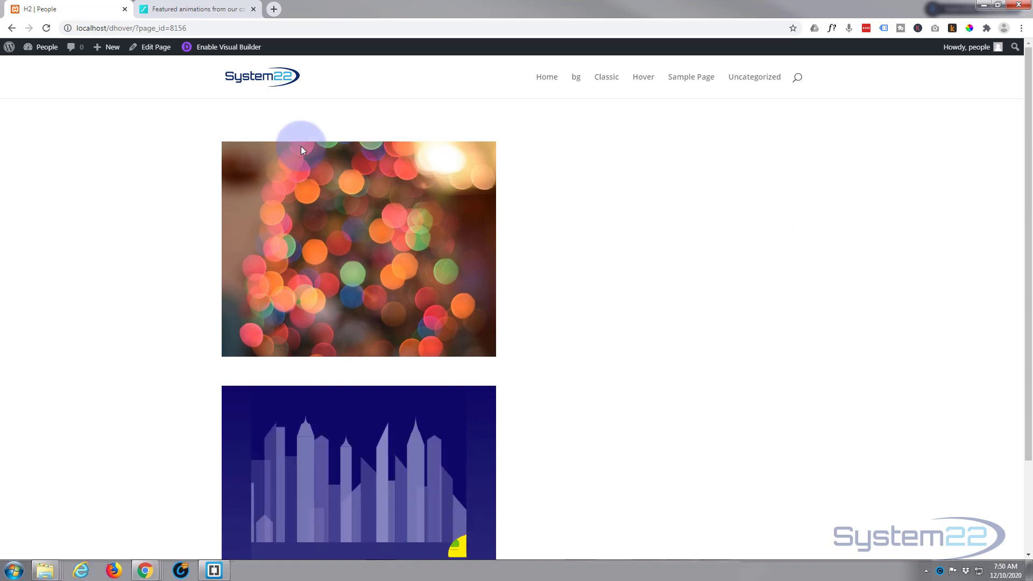
Step: After previewing the bokeh-to-taxi hover, launch Enable Visual Builder for the page
left_click(224, 49)
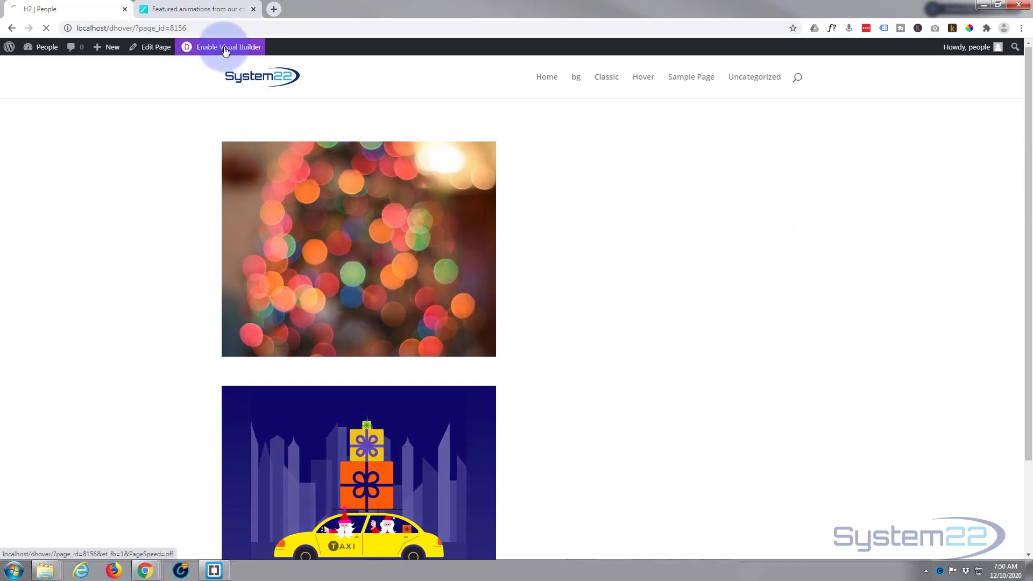
Step: Open the Santa Taxi animation card from LottieFiles' Featured animations grid
left_click(191, 10)
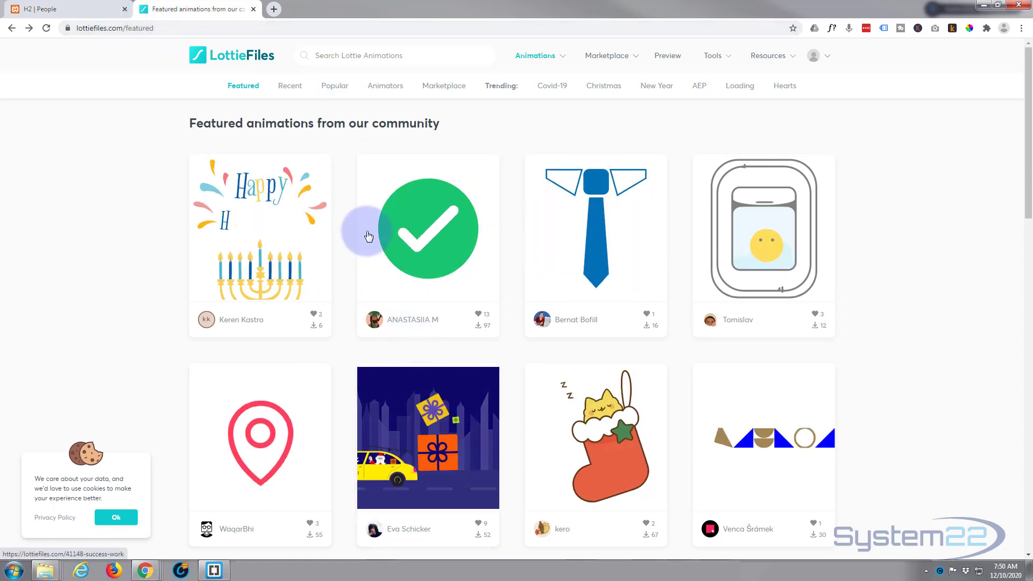
scroll(347, 156, "down", 1)
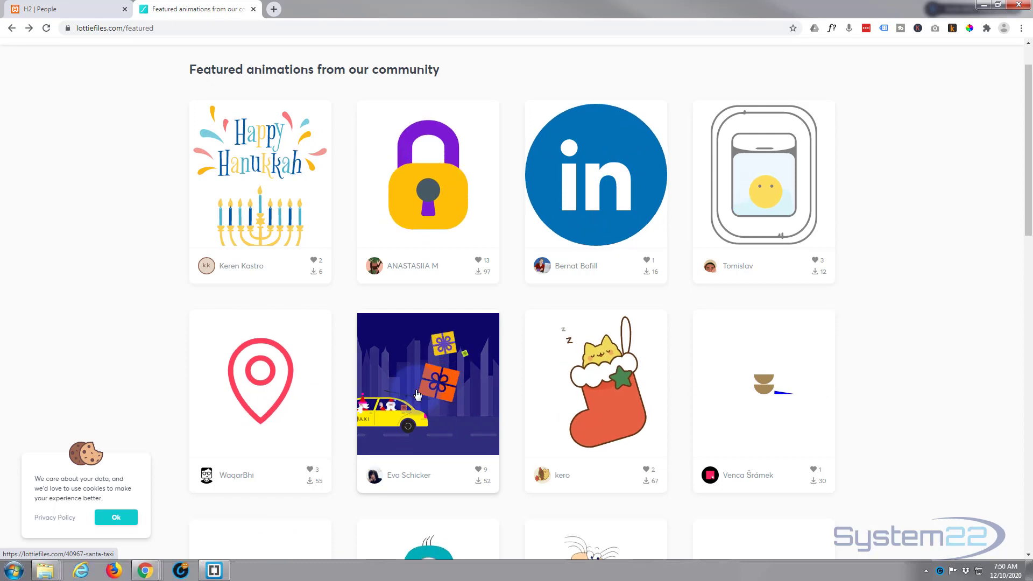
left_click(417, 395)
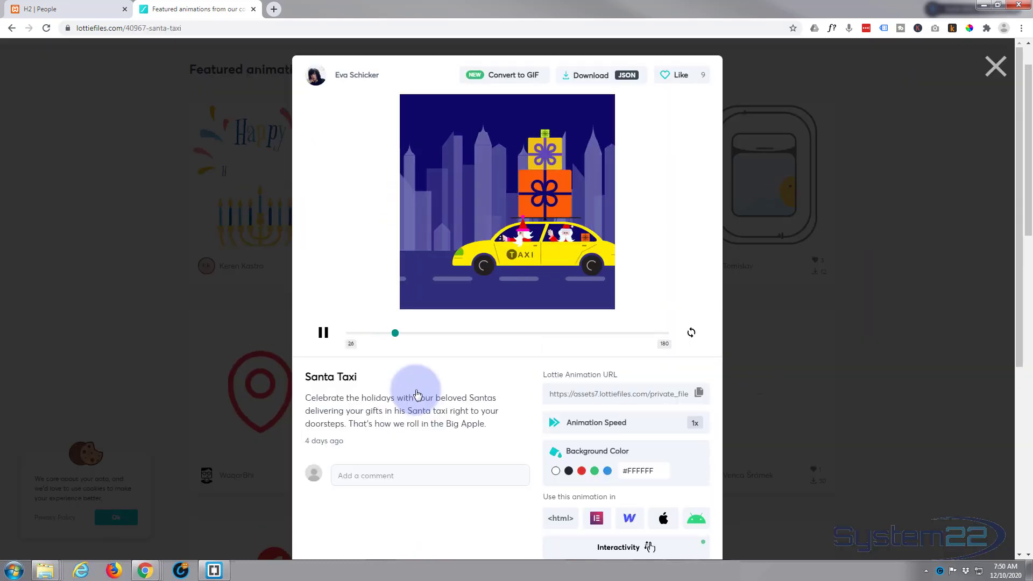
scroll(340, 255, "down", 2)
scroll(340, 255, "down", 2)
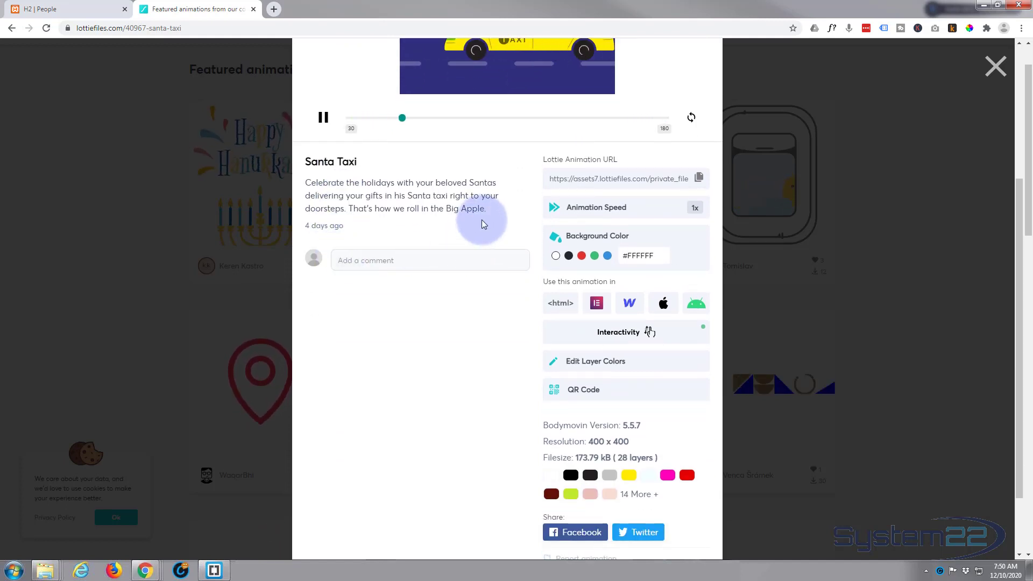
Step: Generate a 400px × 400px Santa Taxi Web Player embed without controls and copy it
left_click(563, 306)
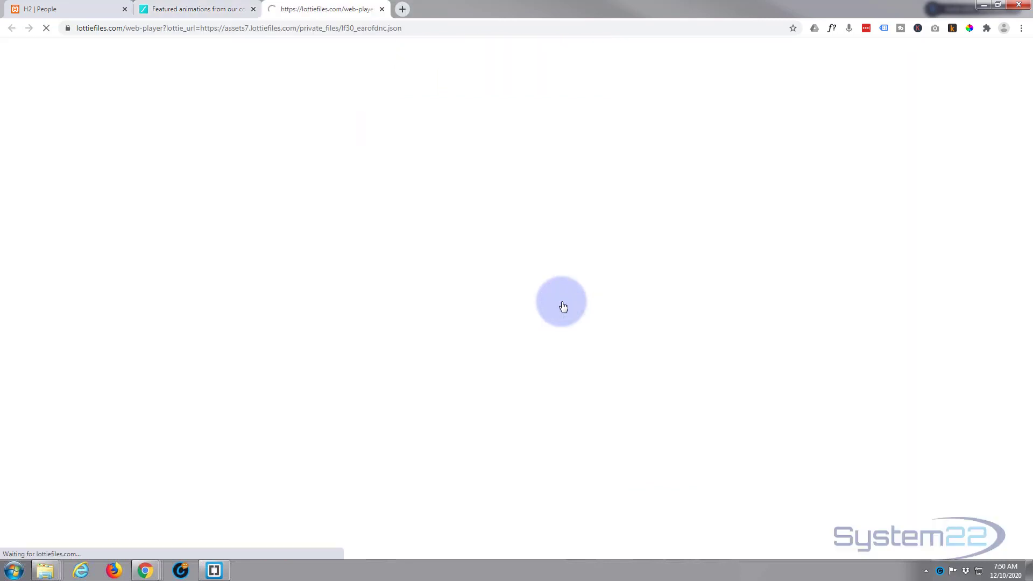
scroll(439, 289, "down", 3)
scroll(429, 288, "down", 2)
scroll(431, 287, "down", 2)
scroll(488, 267, "up", 1)
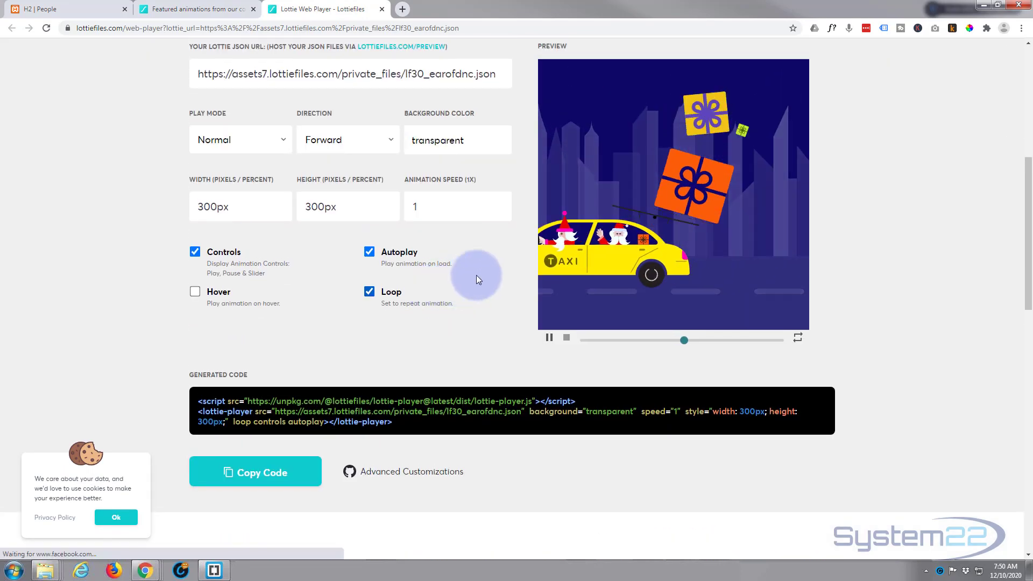
scroll(461, 268, "up", 1)
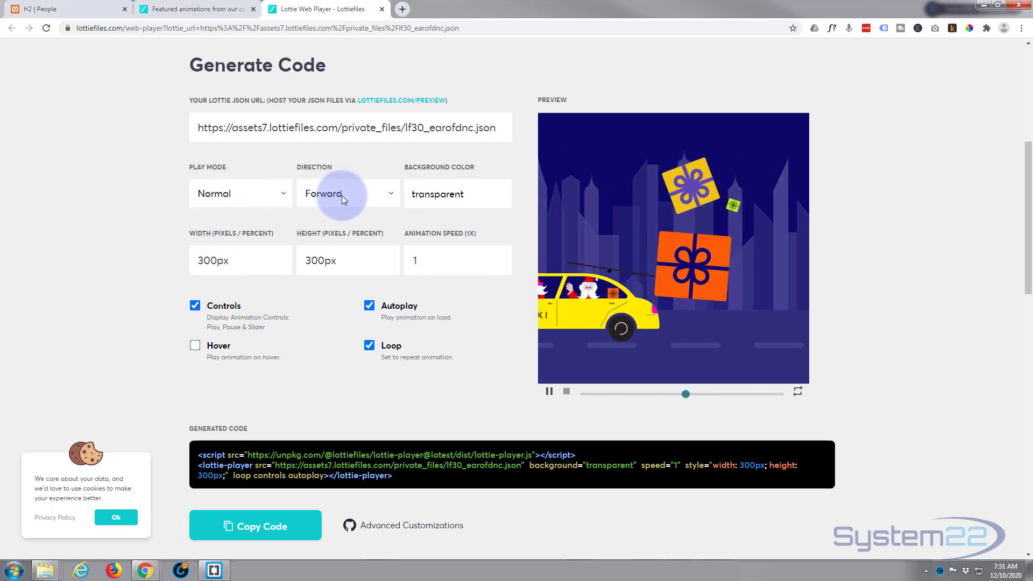
double_click(201, 260)
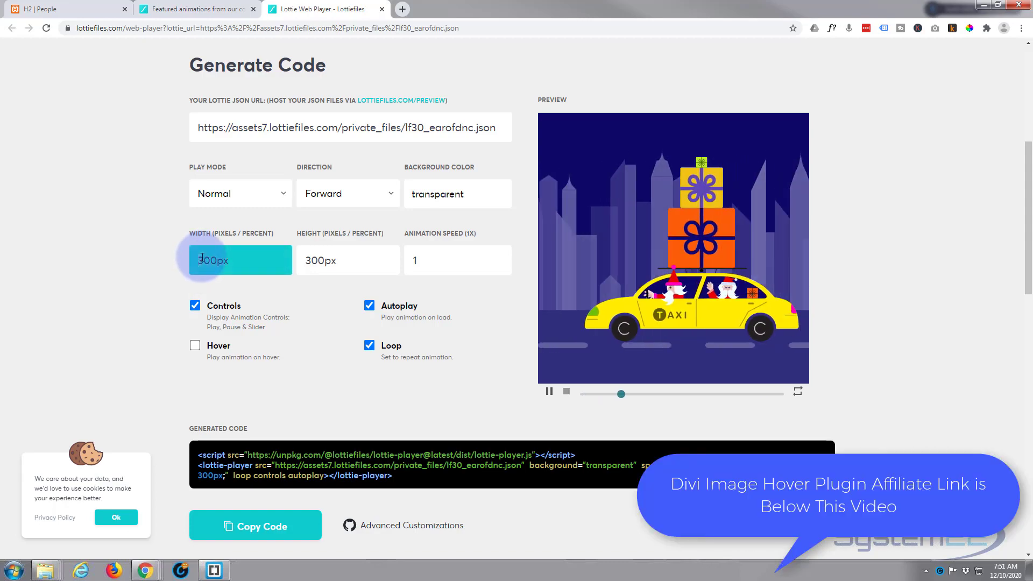
type("4")
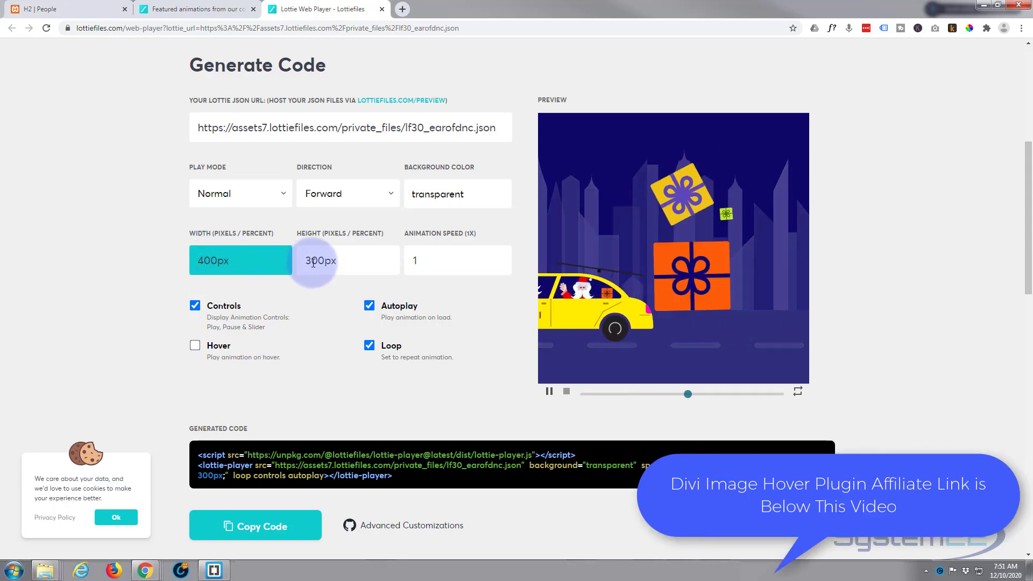
left_click(309, 260)
left_click_drag(307, 261, 311, 259)
type("400")
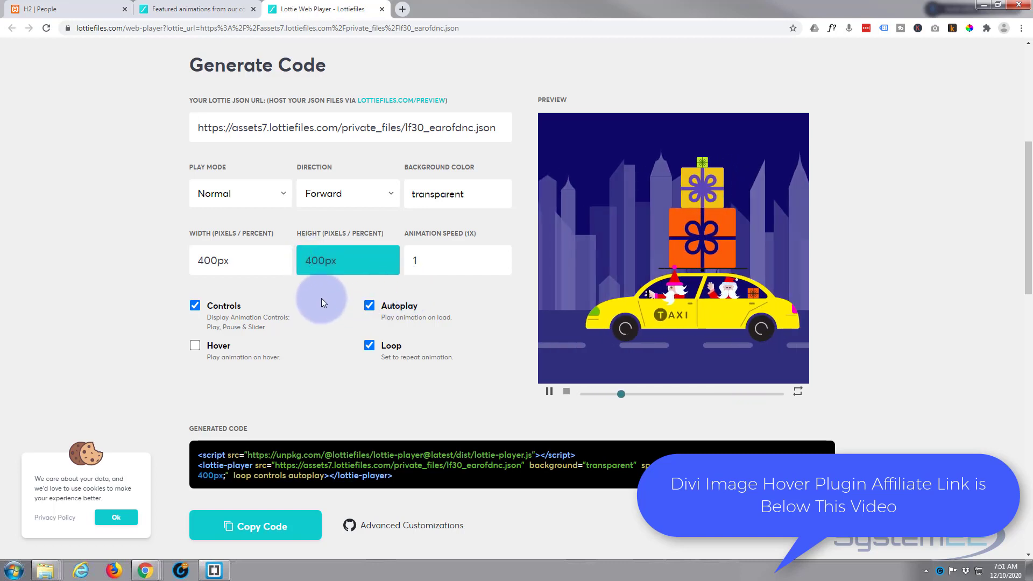
left_click(436, 260)
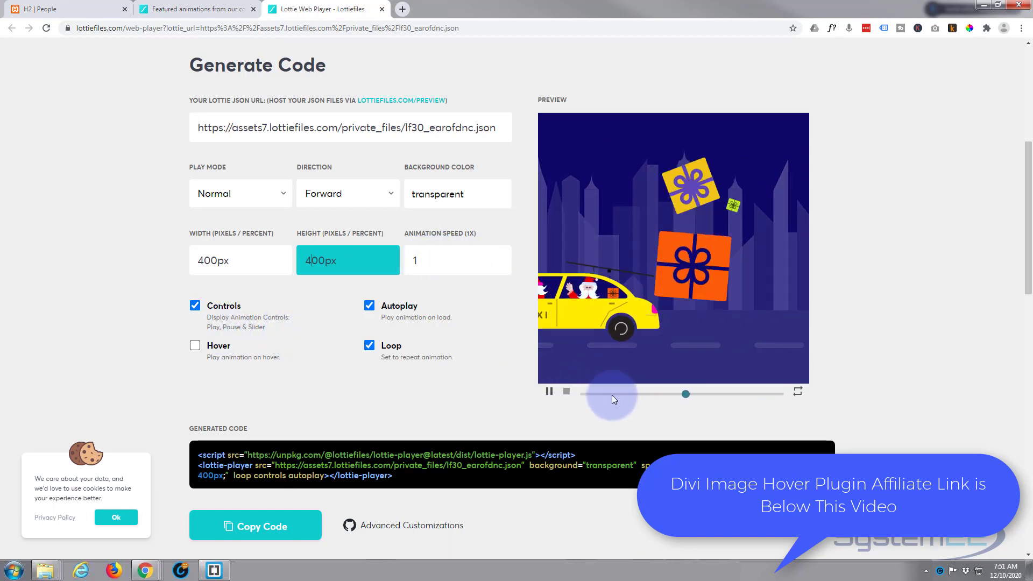
left_click(196, 307)
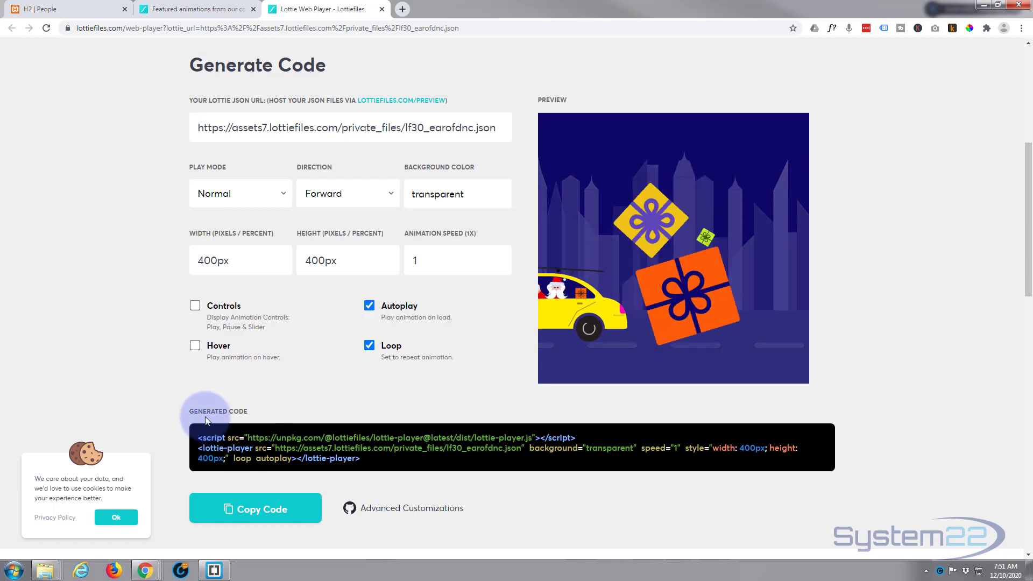
left_click(259, 508)
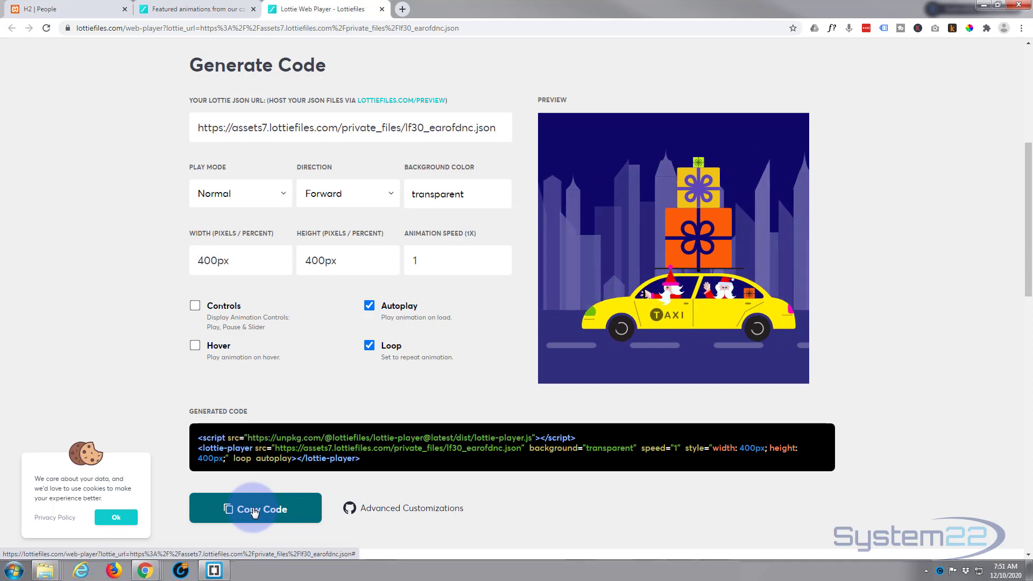
Step: Add a Code module in the empty column beside the bokeh image and paste the lottie-player code
left_click(79, 9)
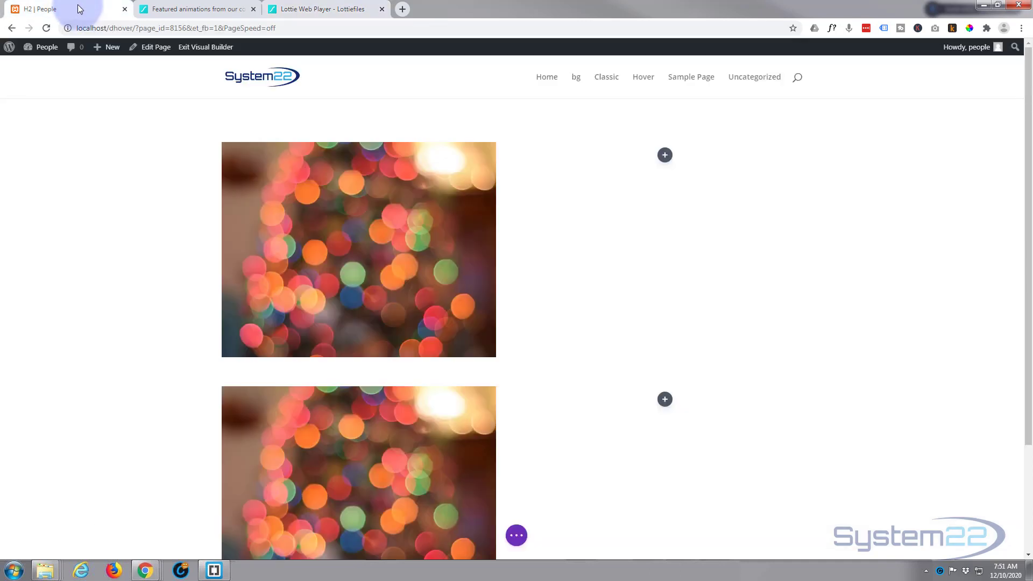
mouse_move(599, 242)
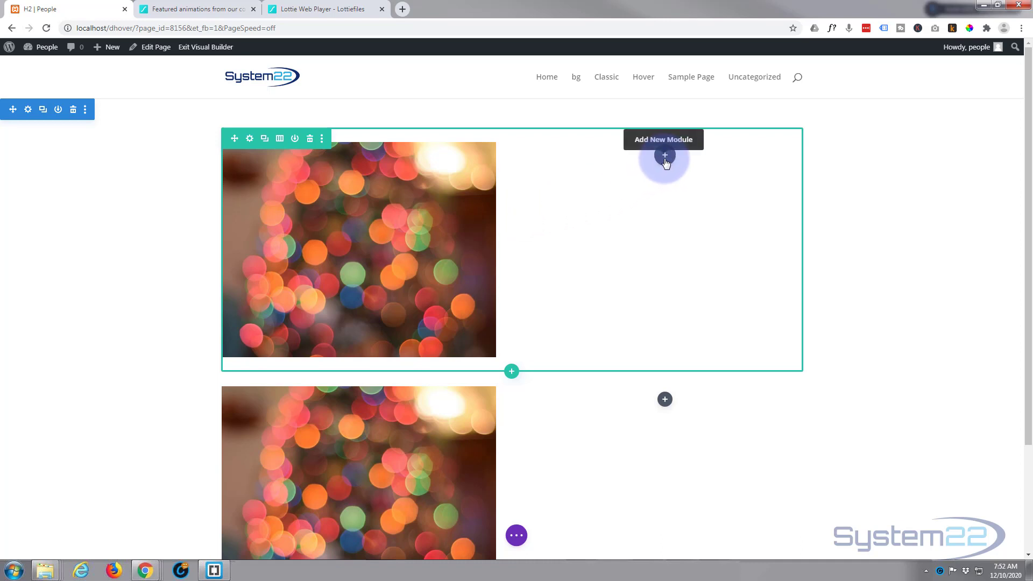
left_click(665, 158)
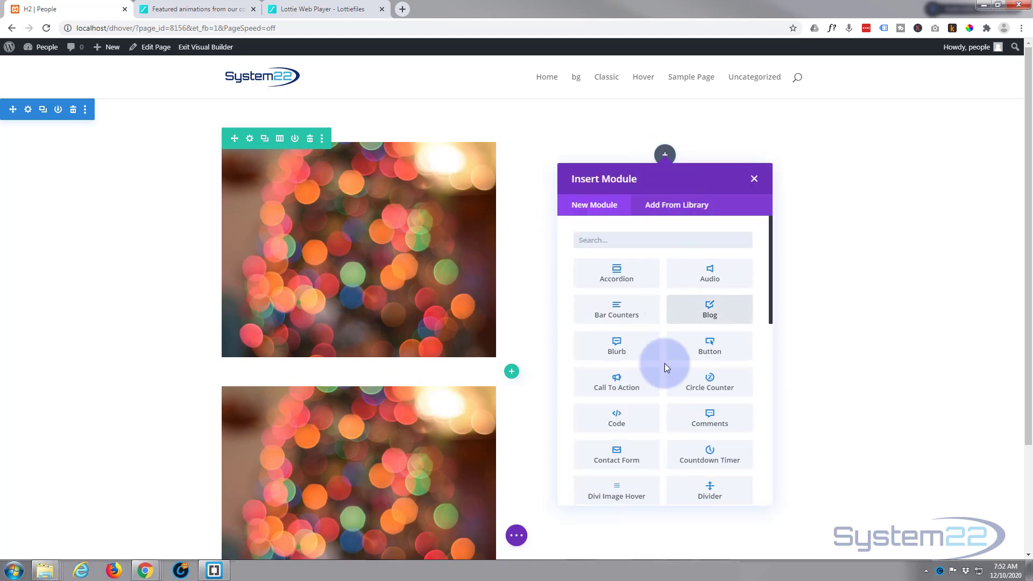
left_click(616, 423)
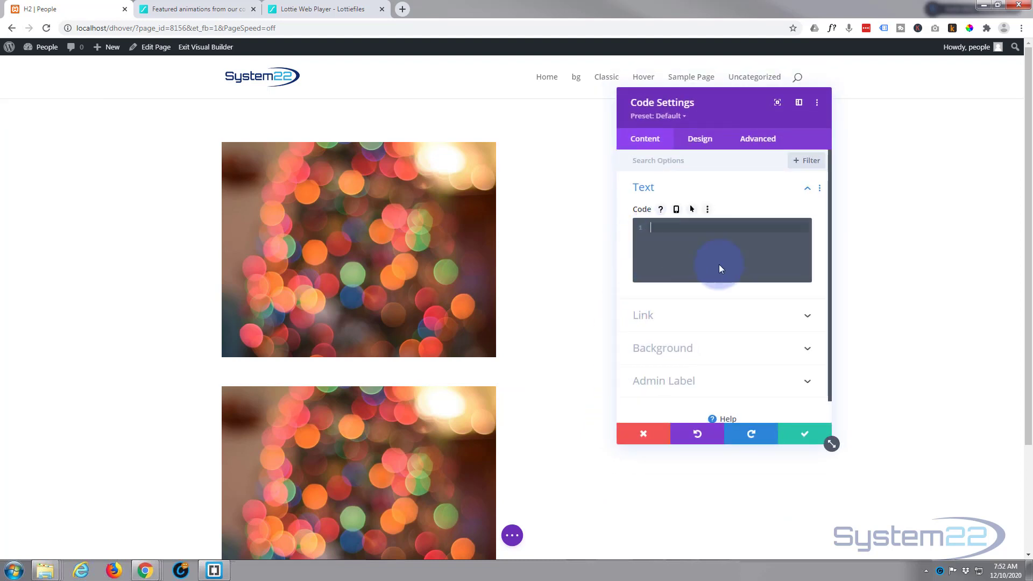
key("ctrl+v")
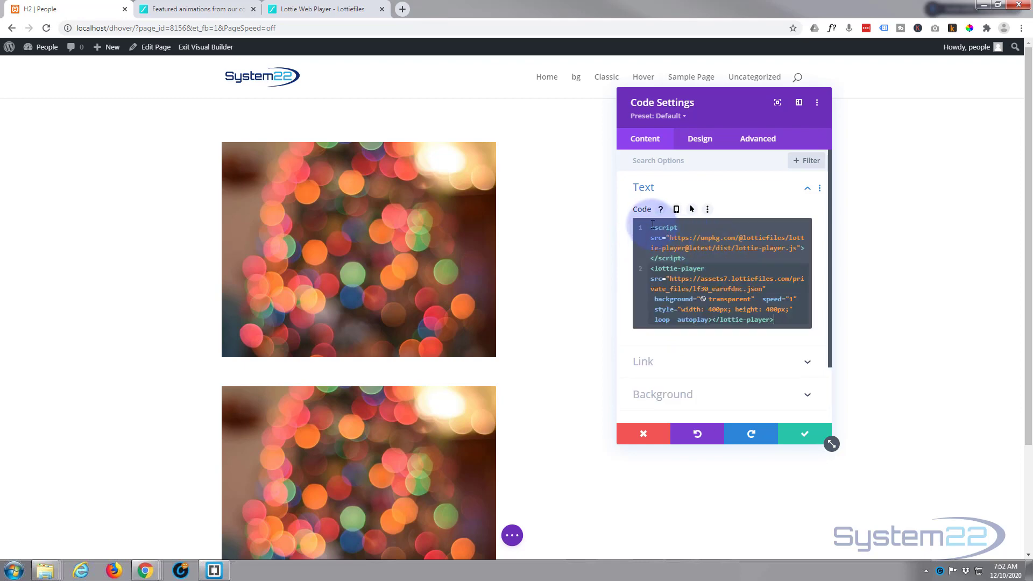
scroll(694, 278, "down", 2)
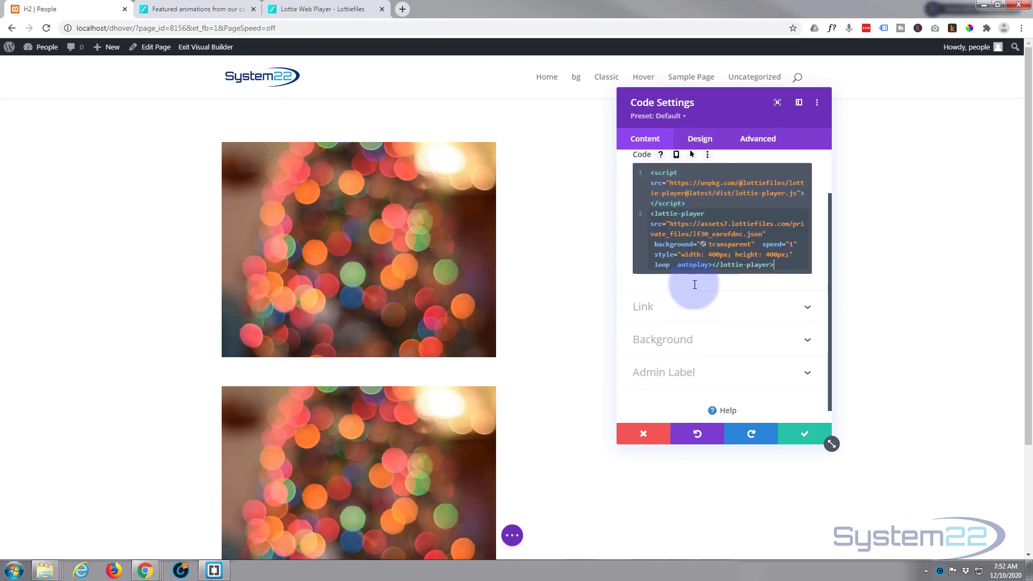
scroll(703, 293, "down", 1)
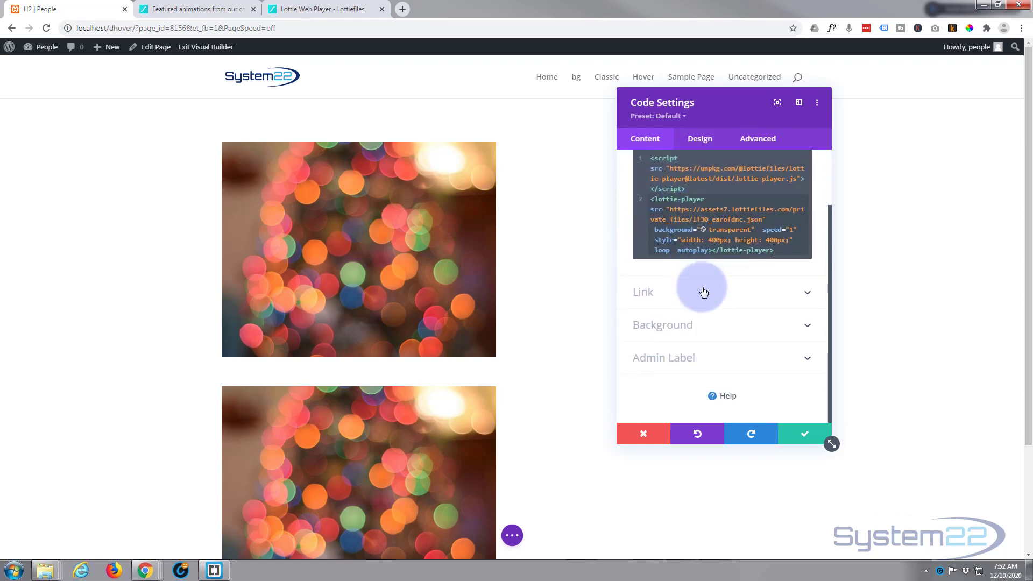
Step: Save the Code module and the page draft, then exit to the live page
left_click(803, 436)
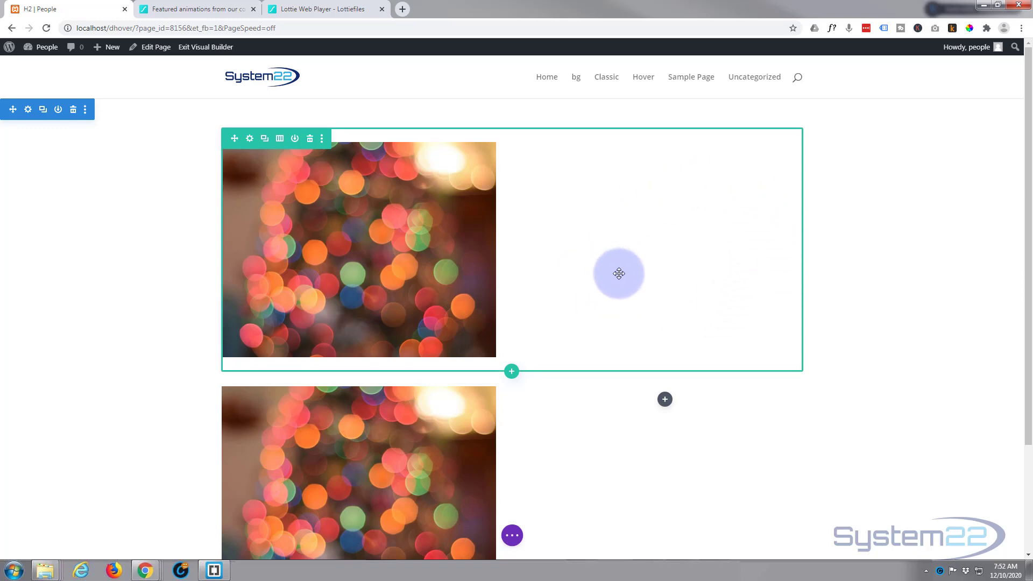
left_click(513, 535)
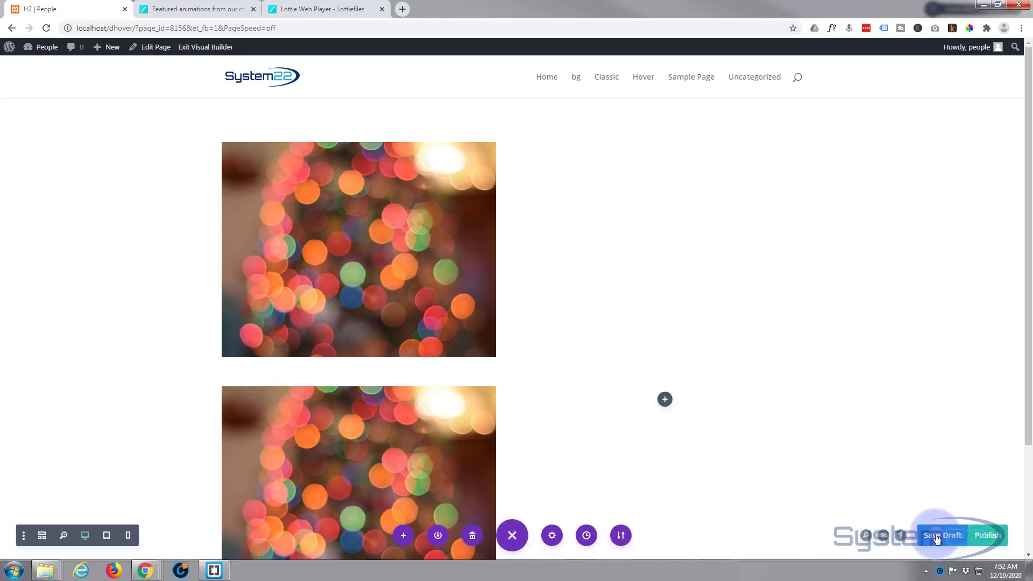
left_click(215, 51)
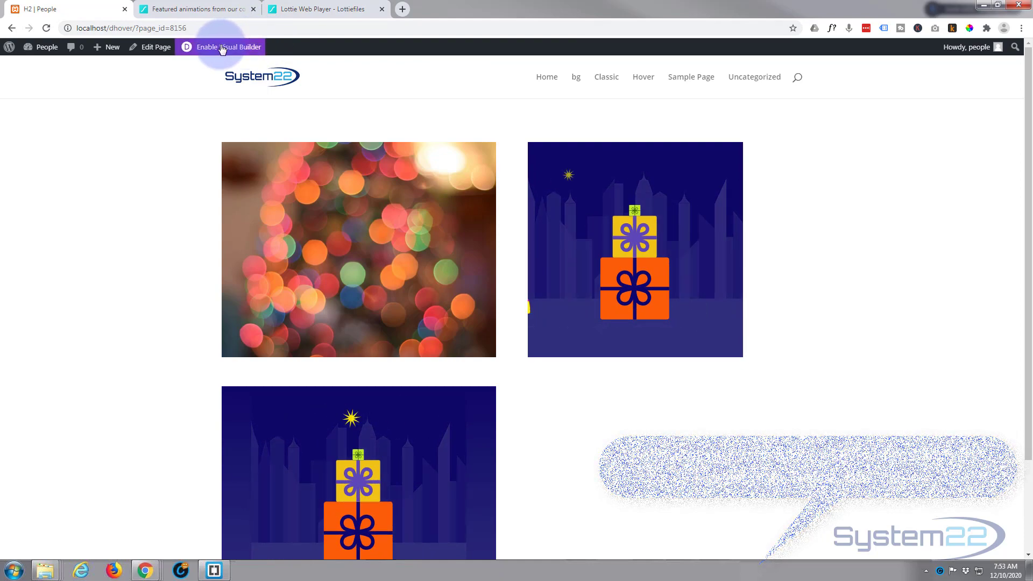
Step: Reopen the Visual Builder, then eyedrop and copy the taxi's dark blue background #0E0966
left_click(214, 50)
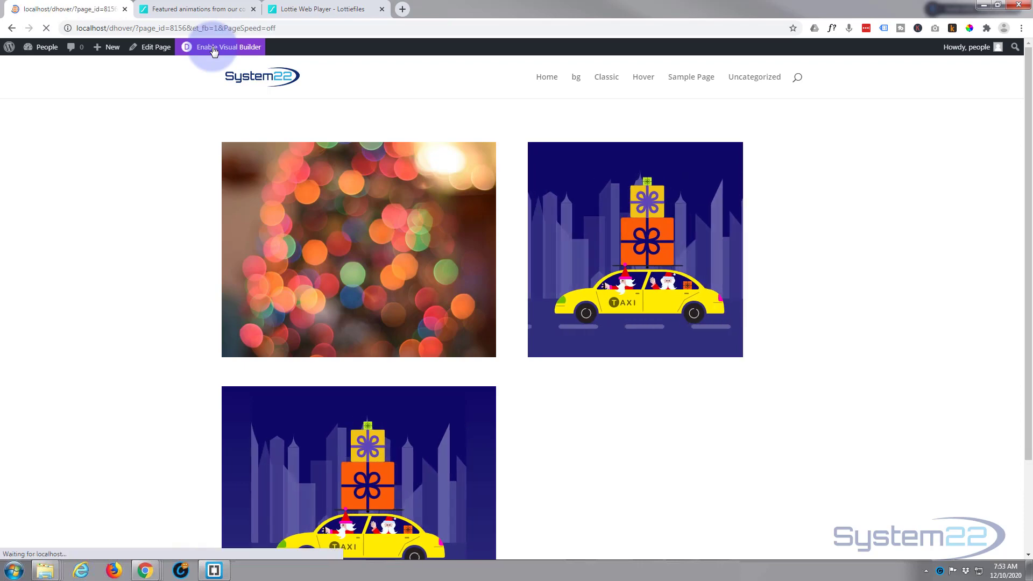
left_click(193, 8)
scroll(409, 211, "up", 5)
scroll(403, 228, "up", 3)
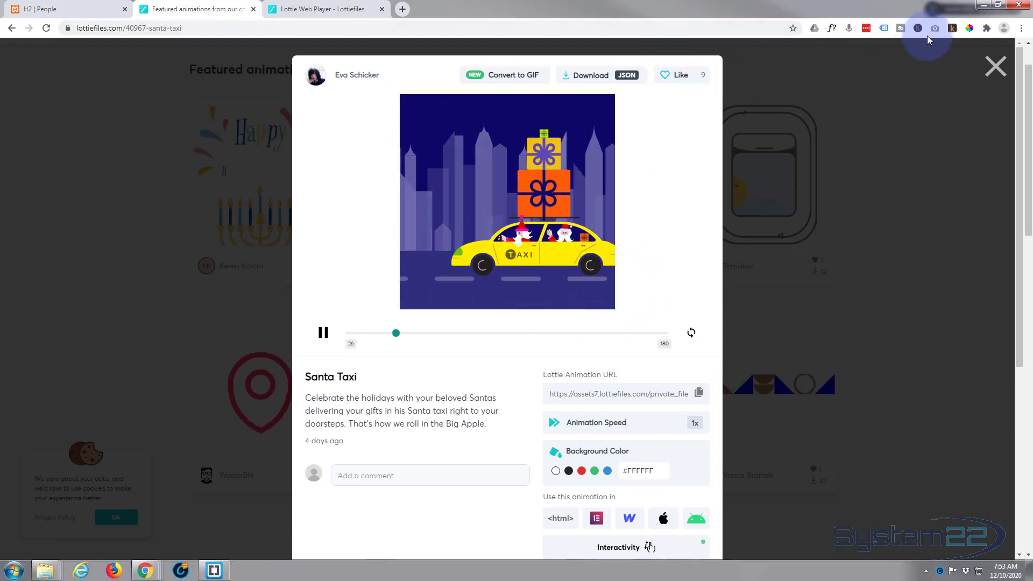
left_click(970, 28)
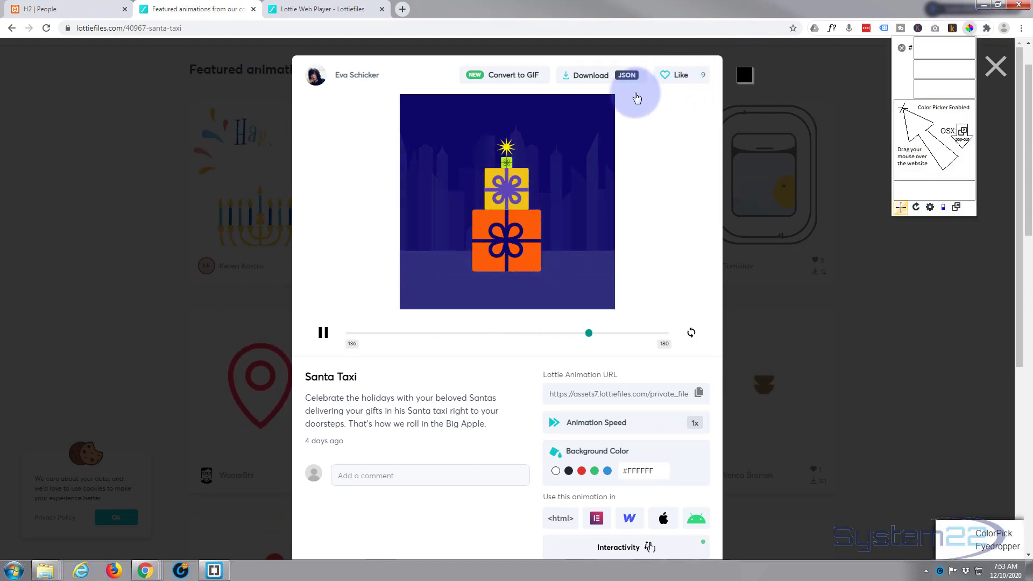
left_click(604, 102)
left_click(969, 71)
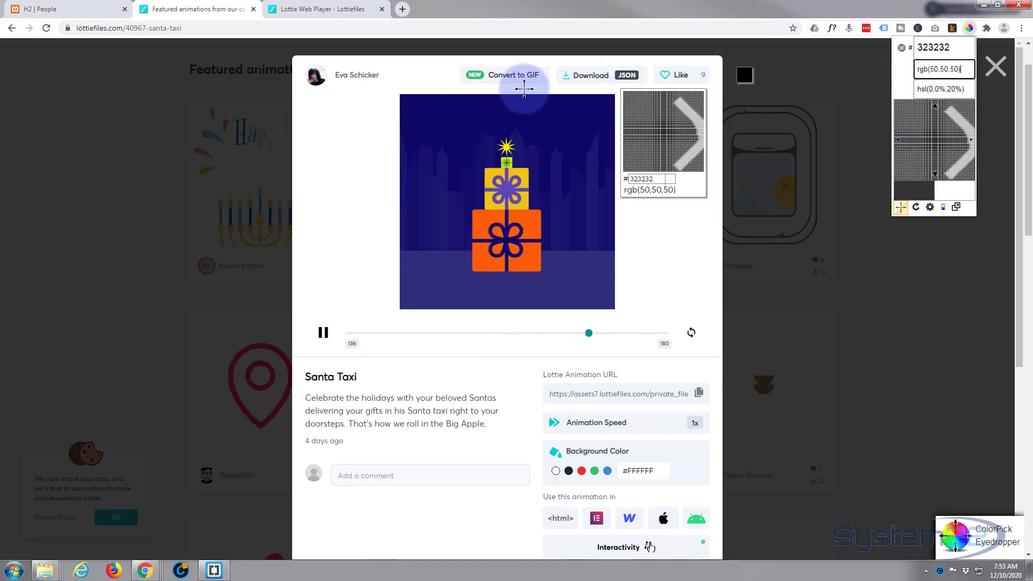
left_click(551, 97)
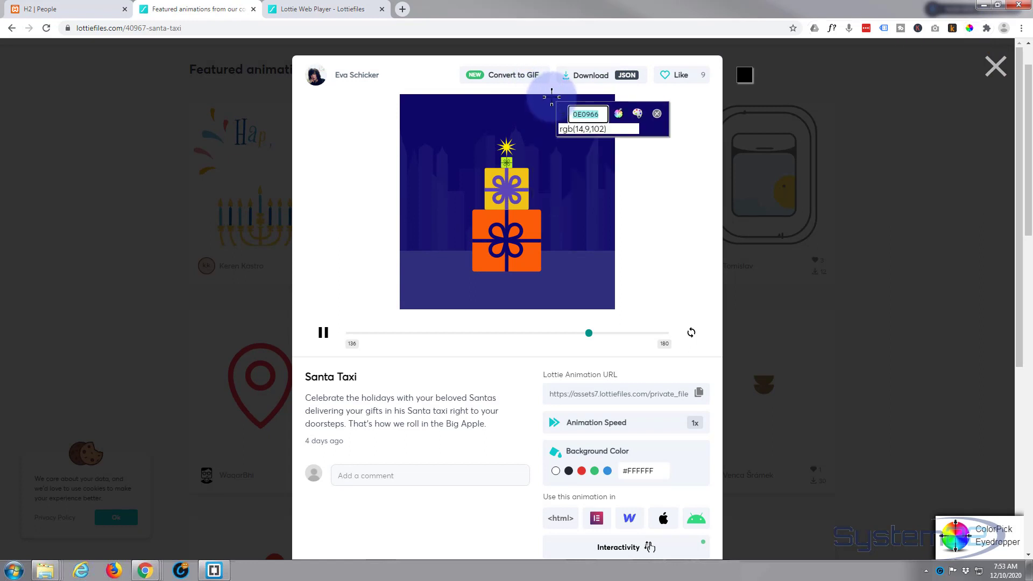
right_click(588, 114)
left_click(613, 123)
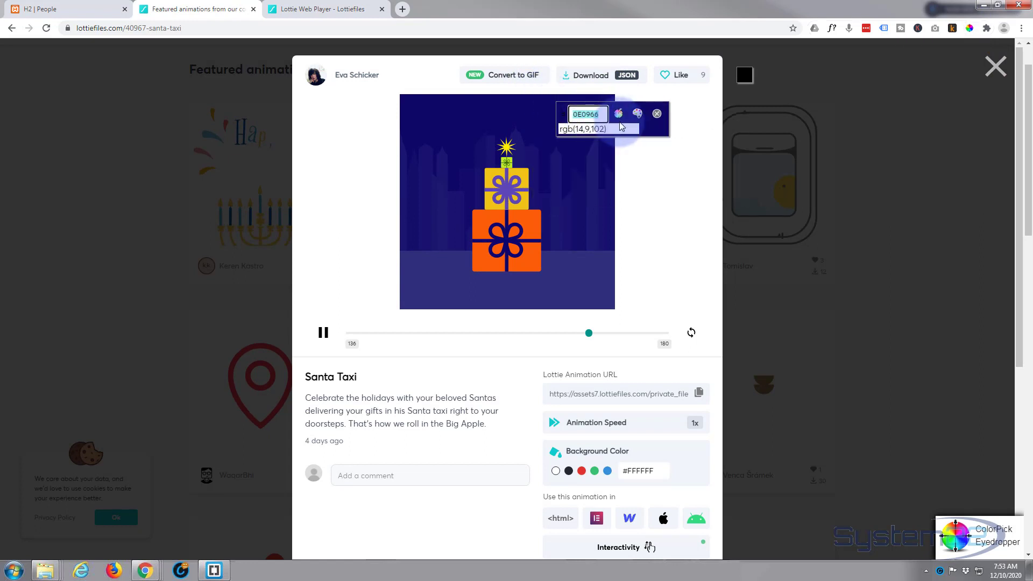
Step: Add a gradient background to the Code module, replacing first colour #2b87da with #0e0966
left_click(56, 9)
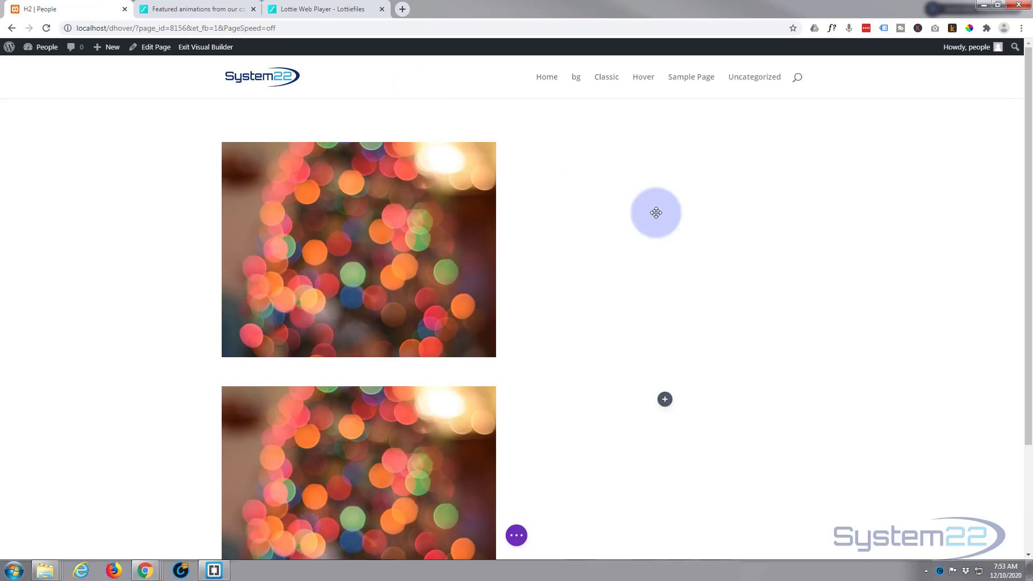
mouse_move(663, 142)
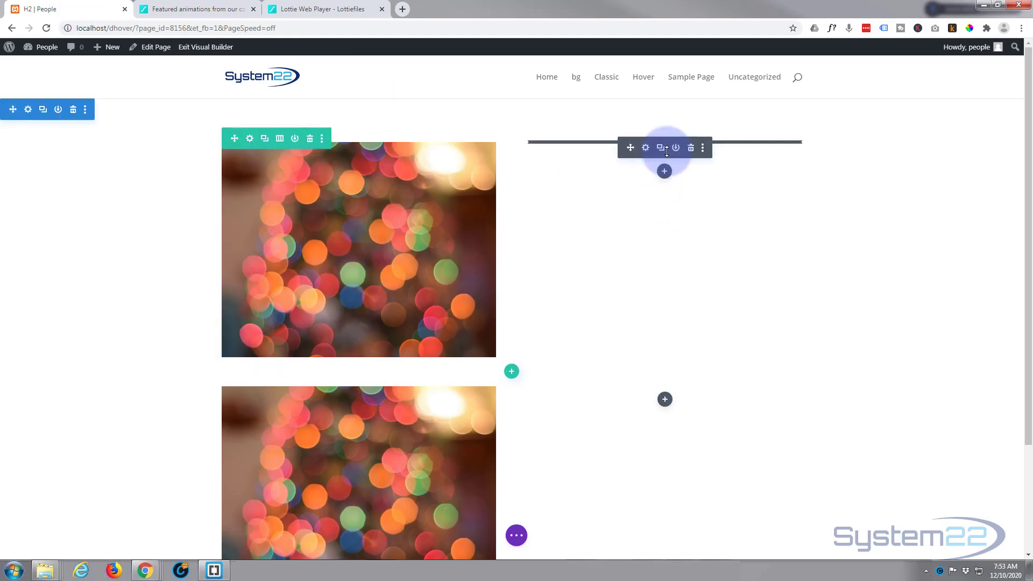
left_click(646, 149)
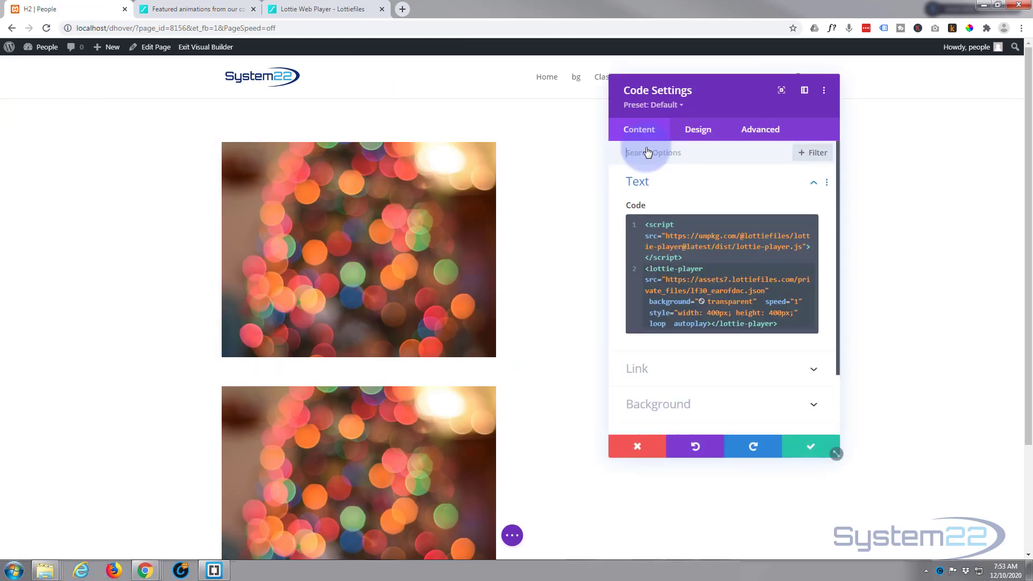
scroll(726, 356, "down", 3)
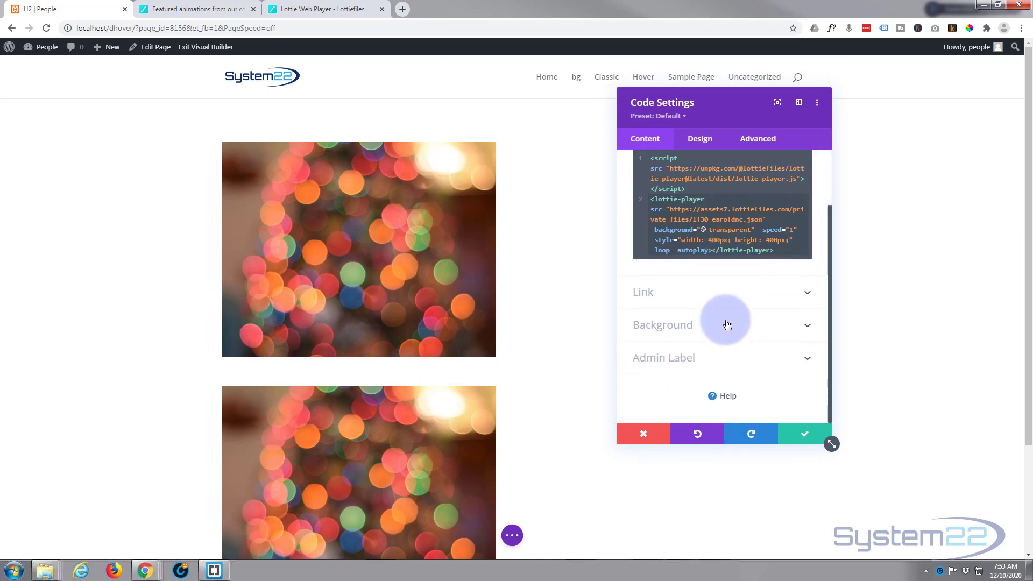
left_click(727, 325)
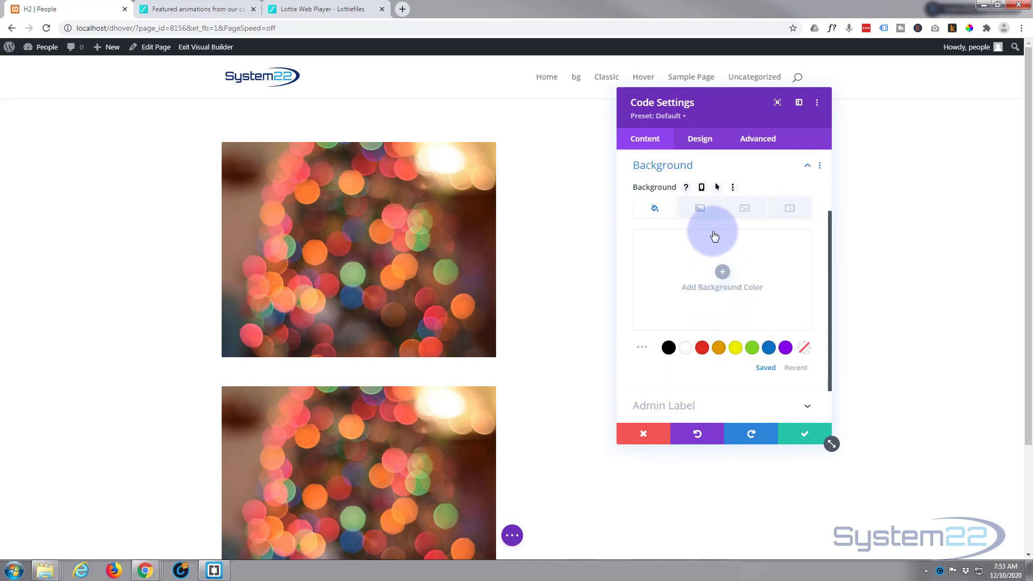
left_click(697, 209)
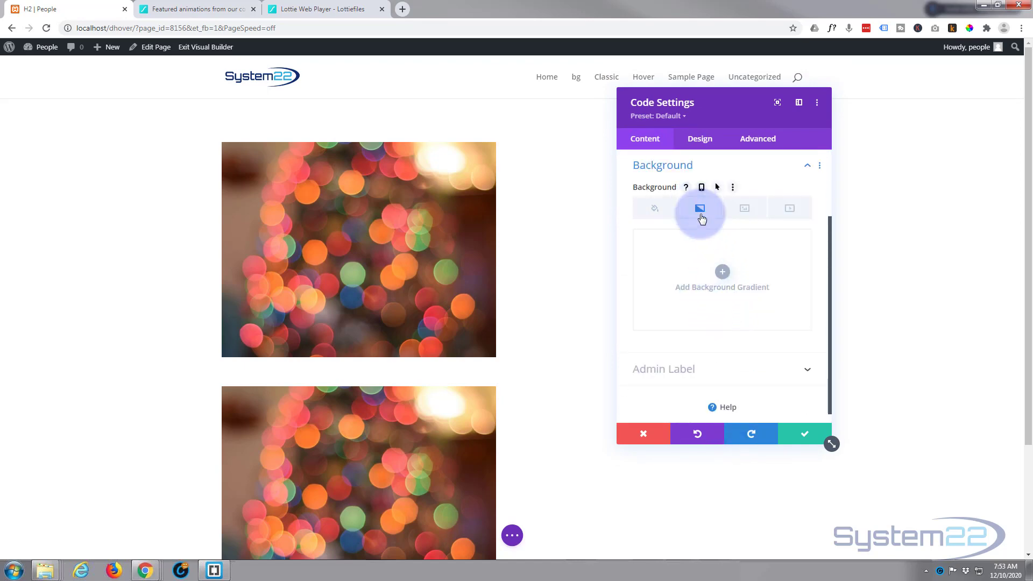
left_click(724, 271)
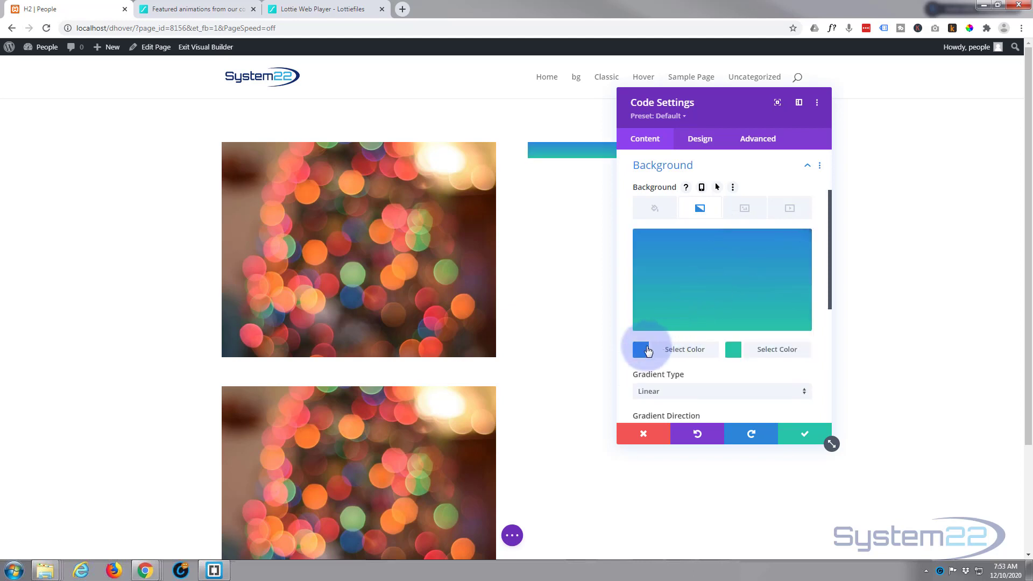
left_click(646, 352)
left_click(679, 242)
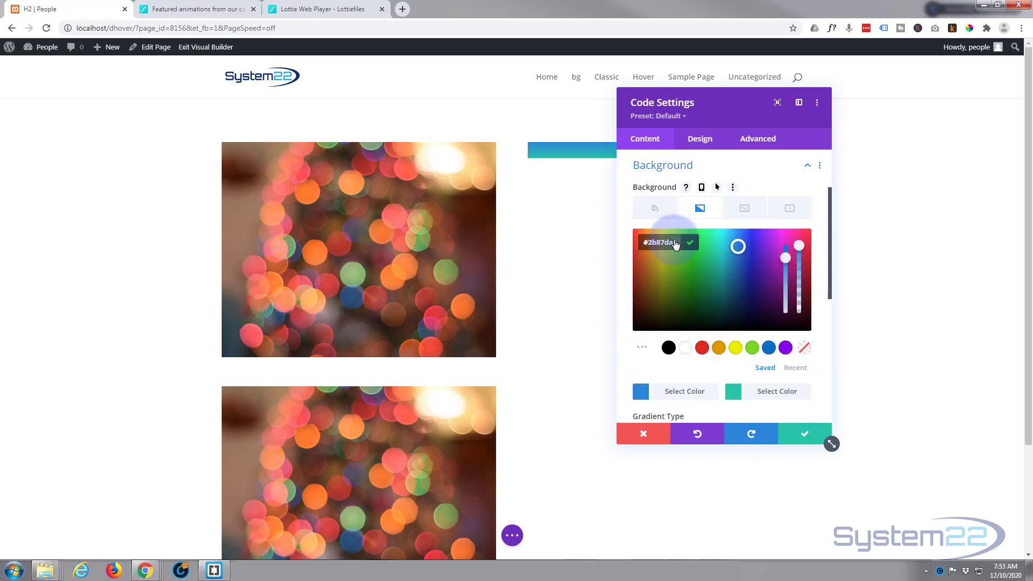
left_click_drag(670, 243, 637, 239)
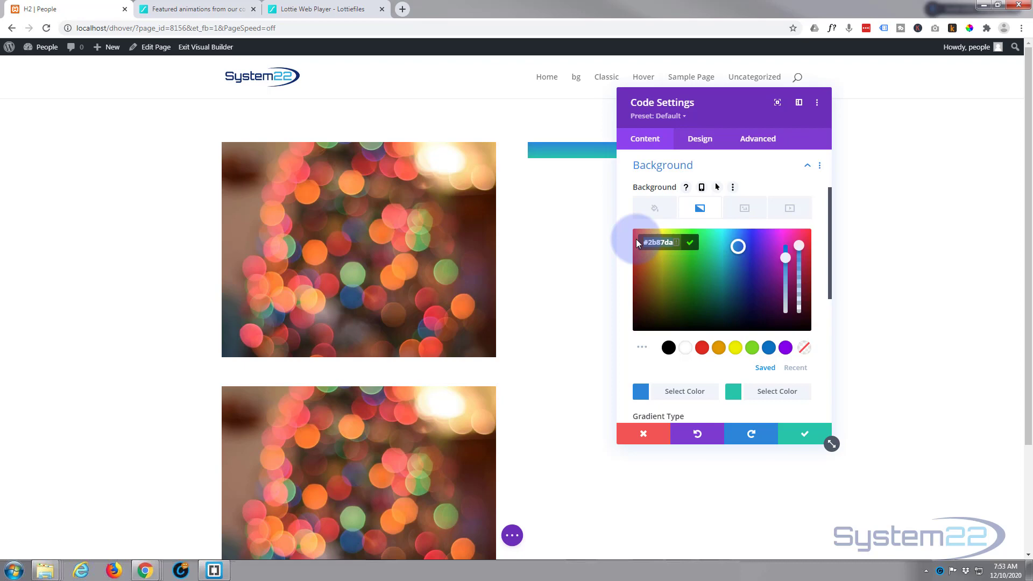
type("#0e0966")
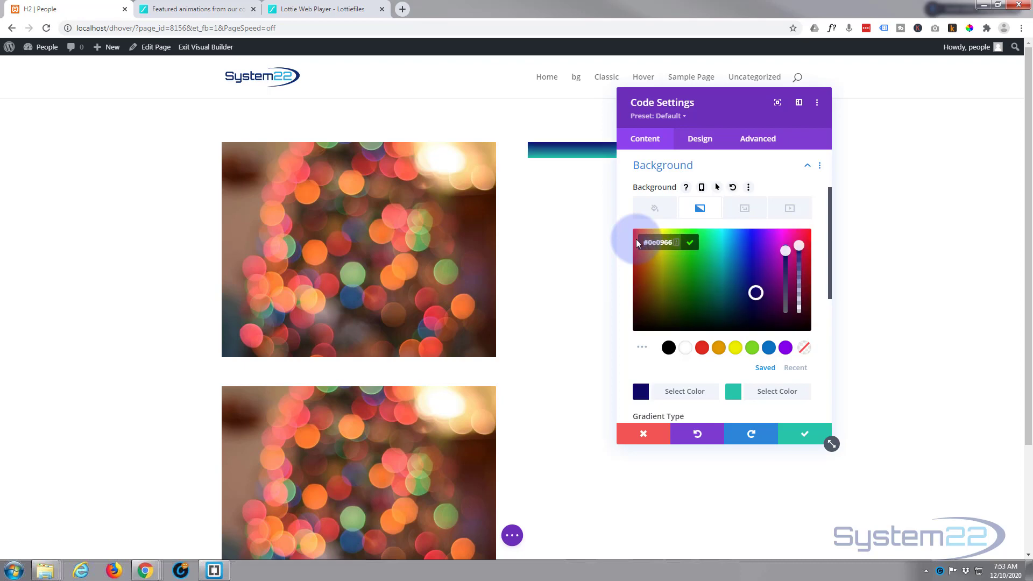
Step: Eyedrop the Web Player preview's bottom edge and copy its hex 302E7D
left_click(347, 10)
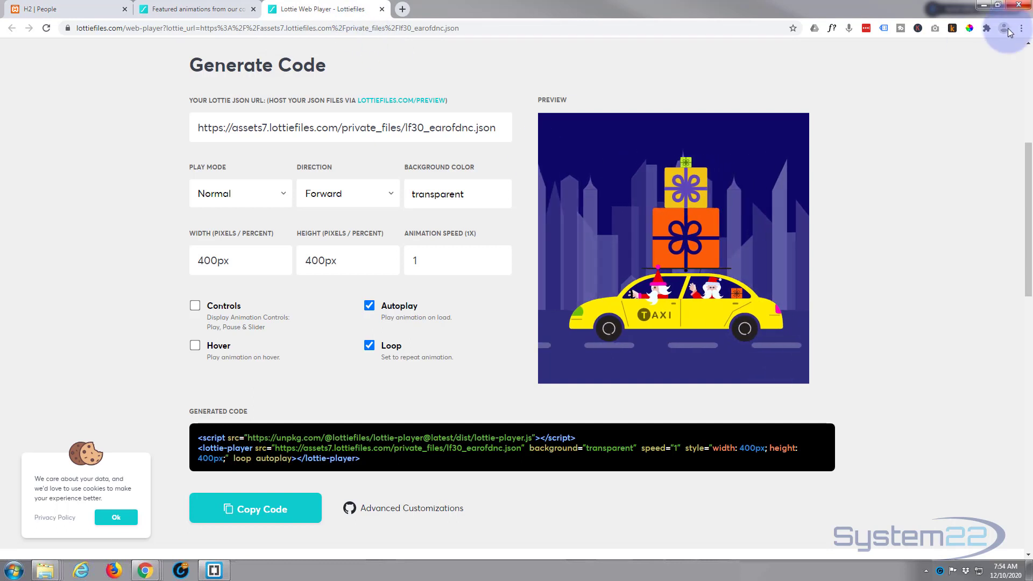
left_click(985, 29)
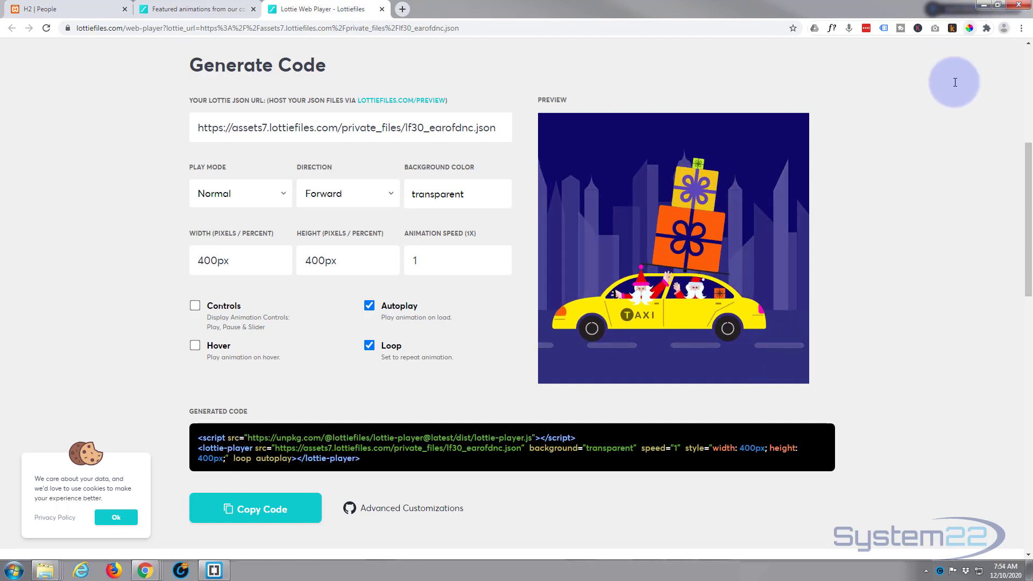
left_click(797, 378)
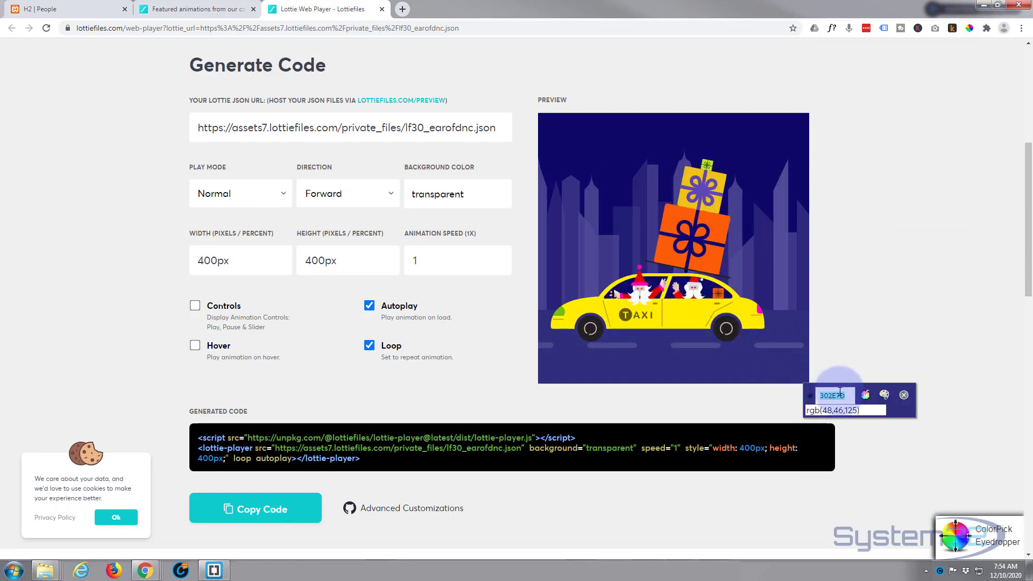
double_click(826, 396)
right_click(837, 395)
left_click(862, 402)
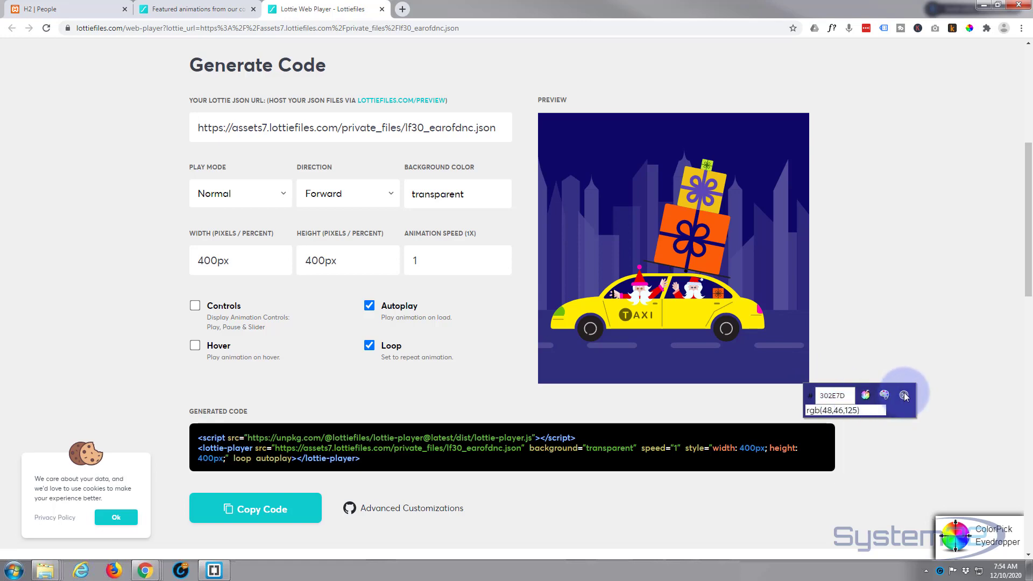
left_click(39, 9)
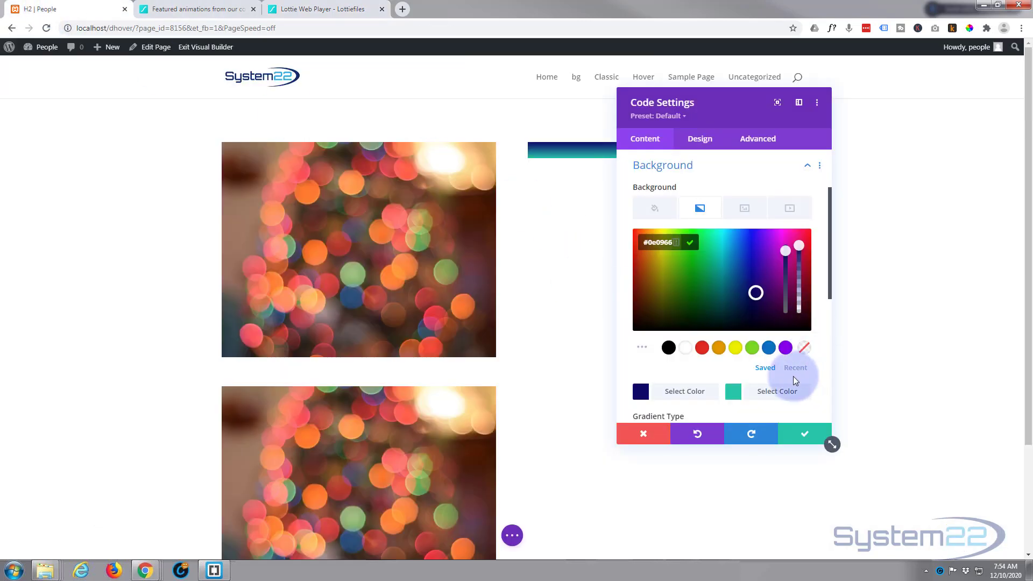
Step: Paste #302e7d into the gradient's second colour, replacing the teal
left_click(733, 391)
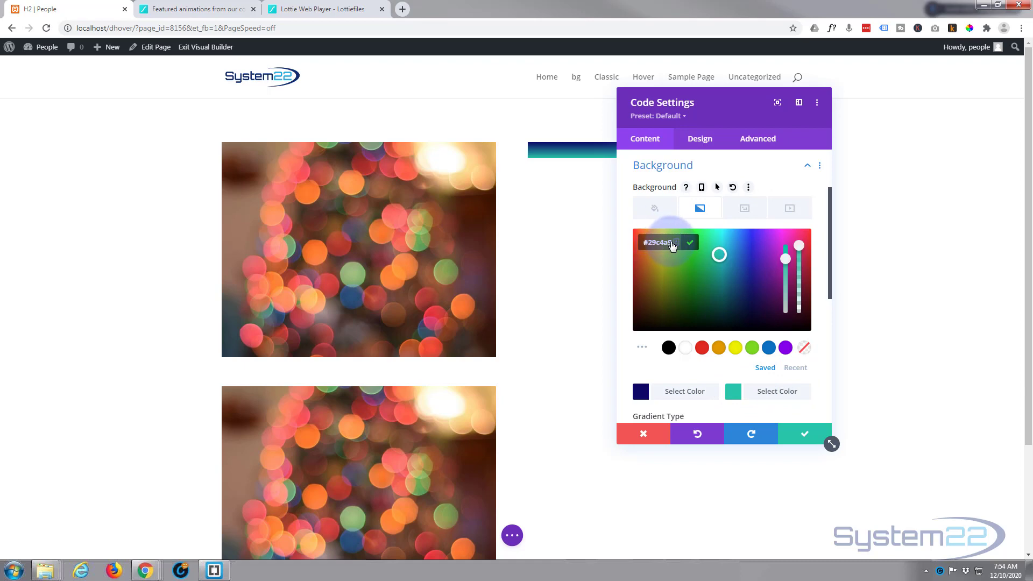
left_click(677, 245)
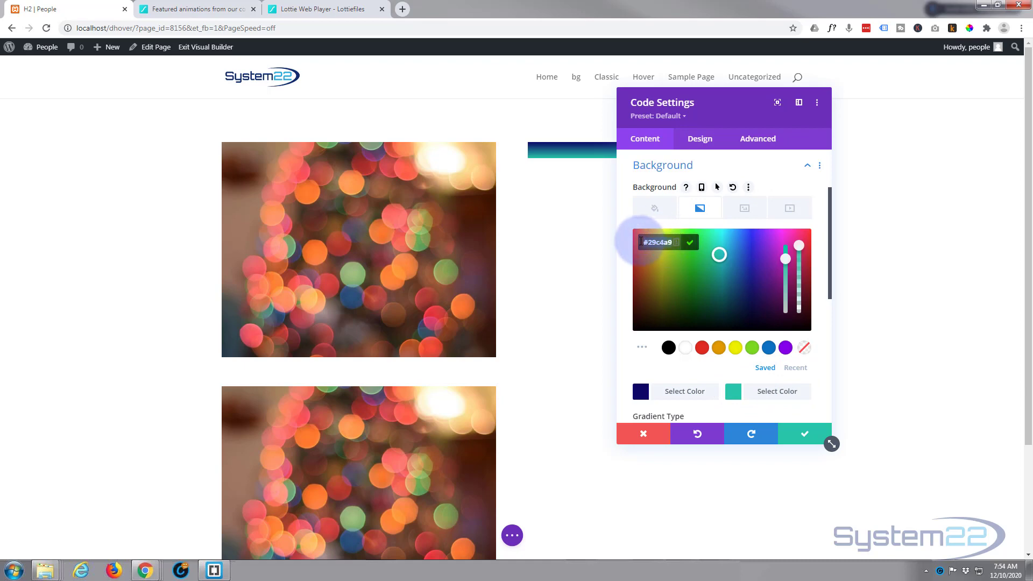
key("ctrl+v")
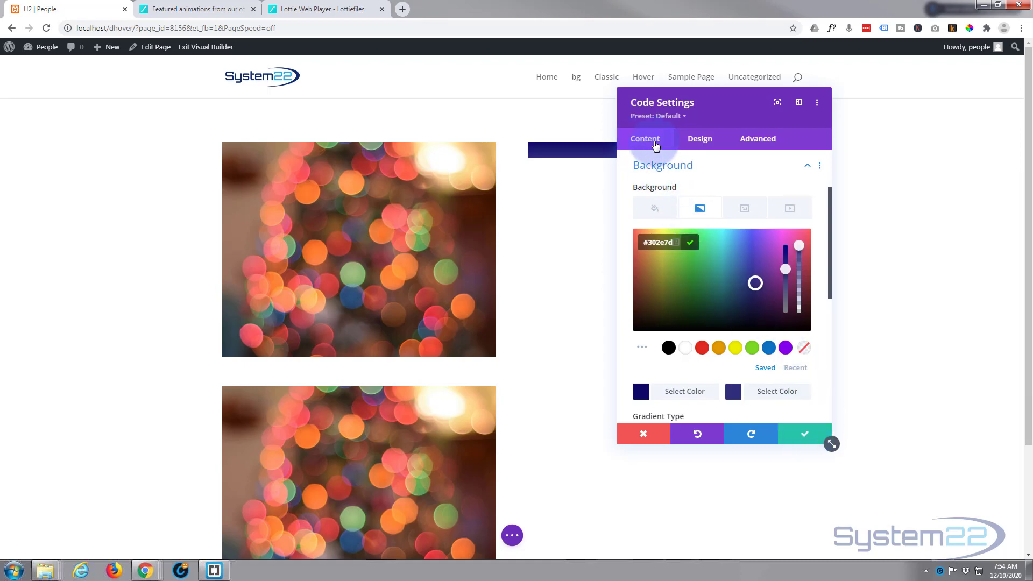
Step: Add margin:auto to the lottie-player style in the embed code and save the Code module
left_click(682, 186)
scroll(688, 184, "up", 3)
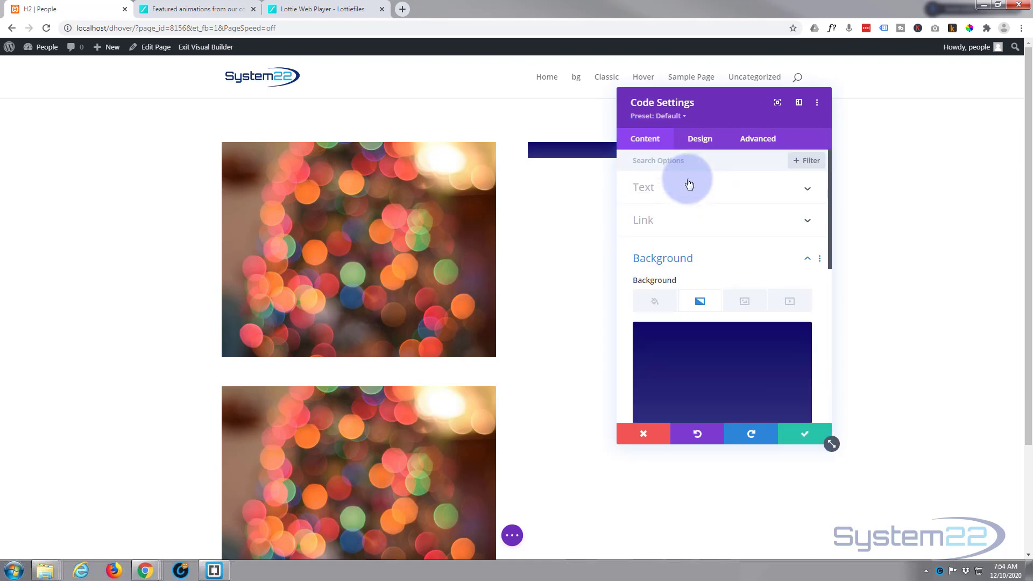
left_click(690, 187)
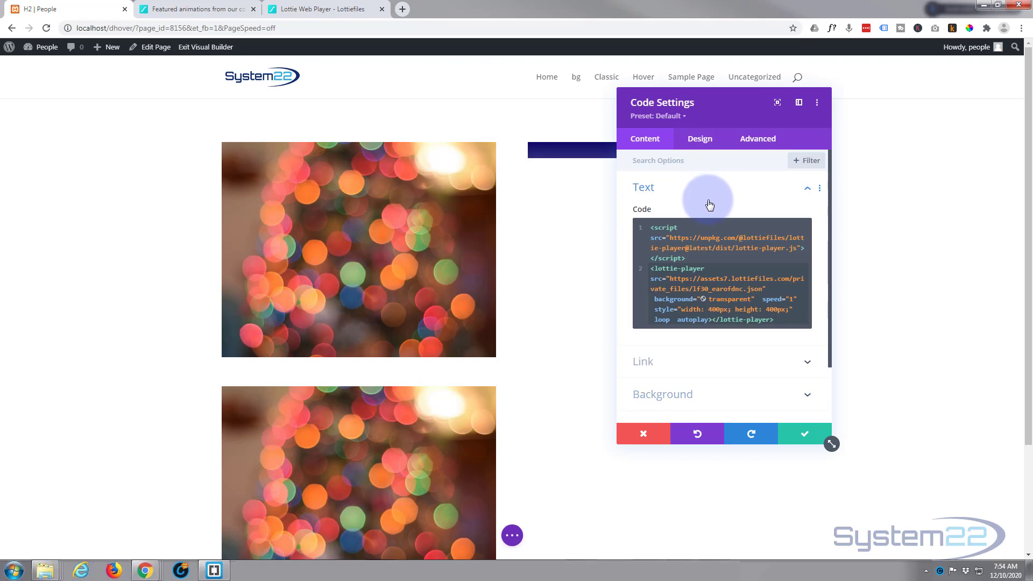
left_click(658, 318)
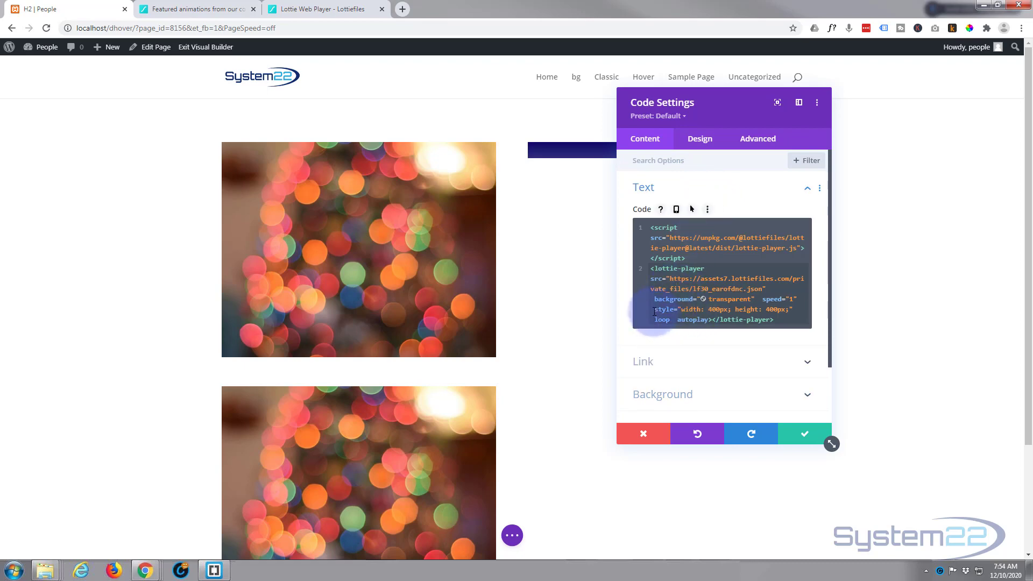
scroll(634, 302, "down", 2)
left_click_drag(654, 257, 787, 257)
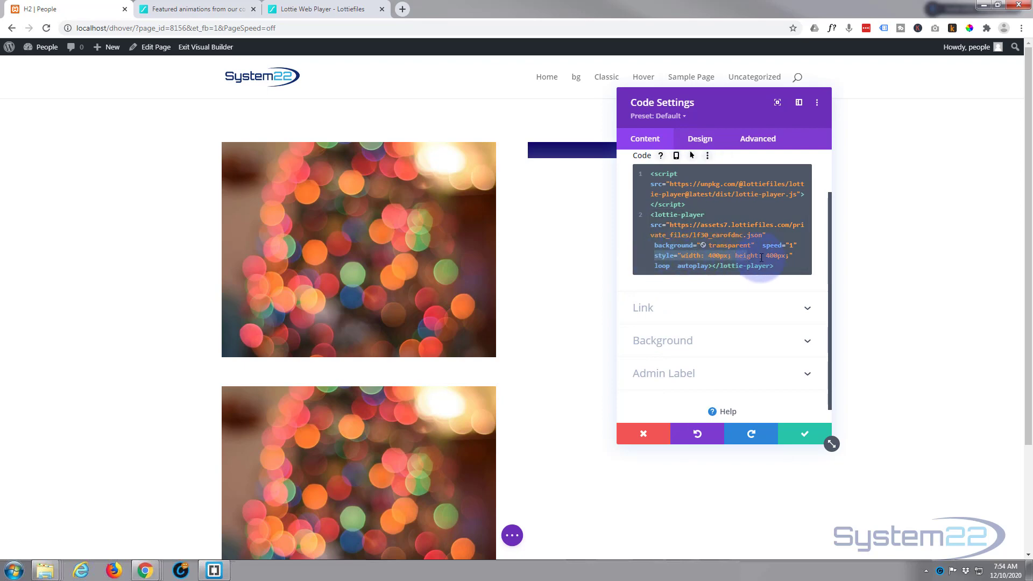
triple_click(789, 256)
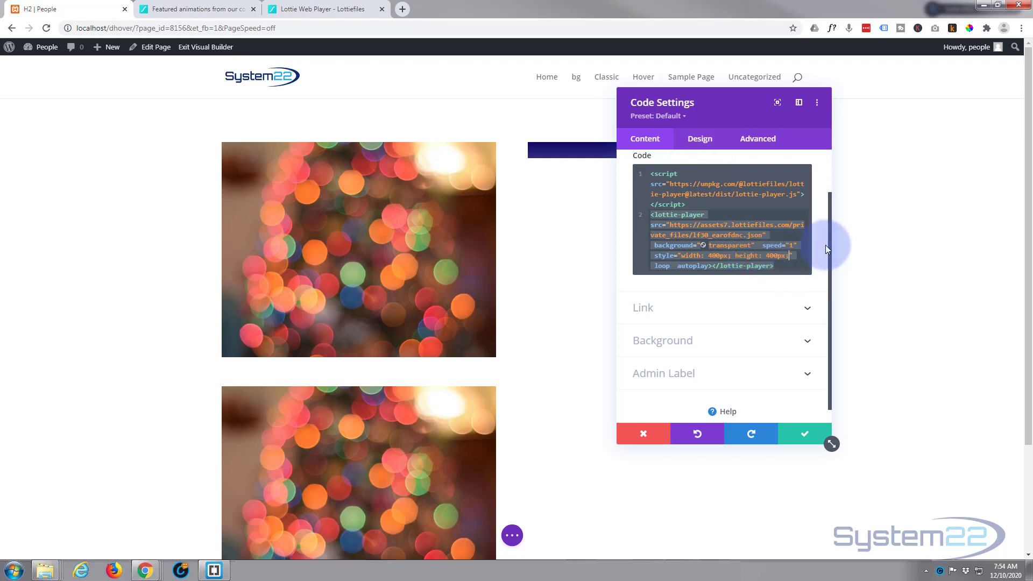
type("margin")
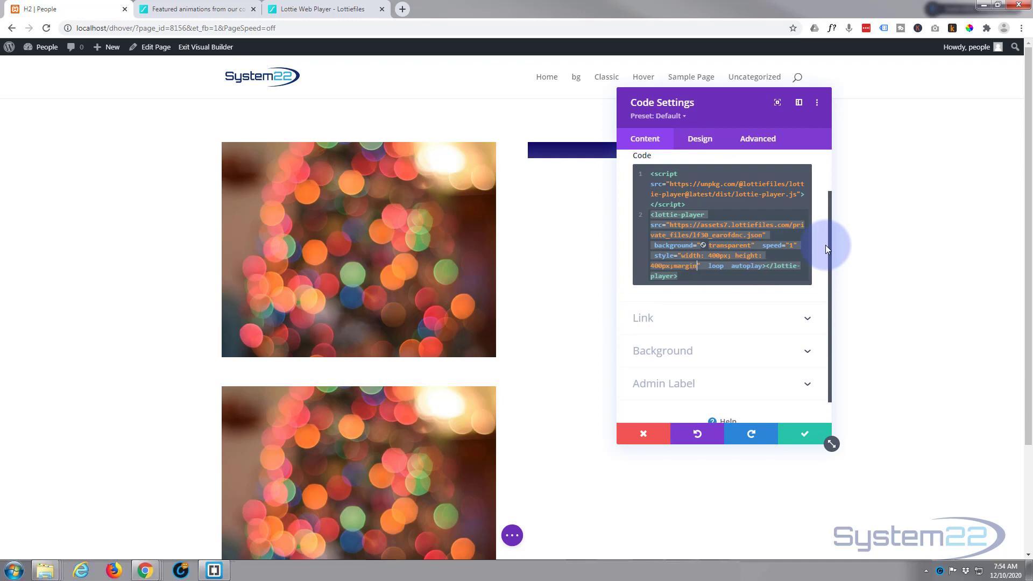
type(":au")
type("to")
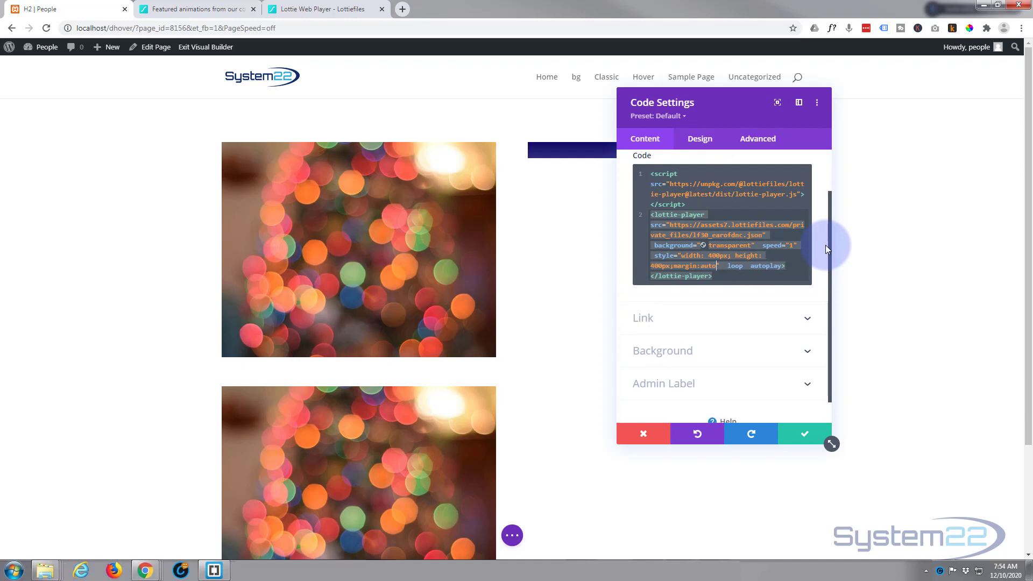
type(";")
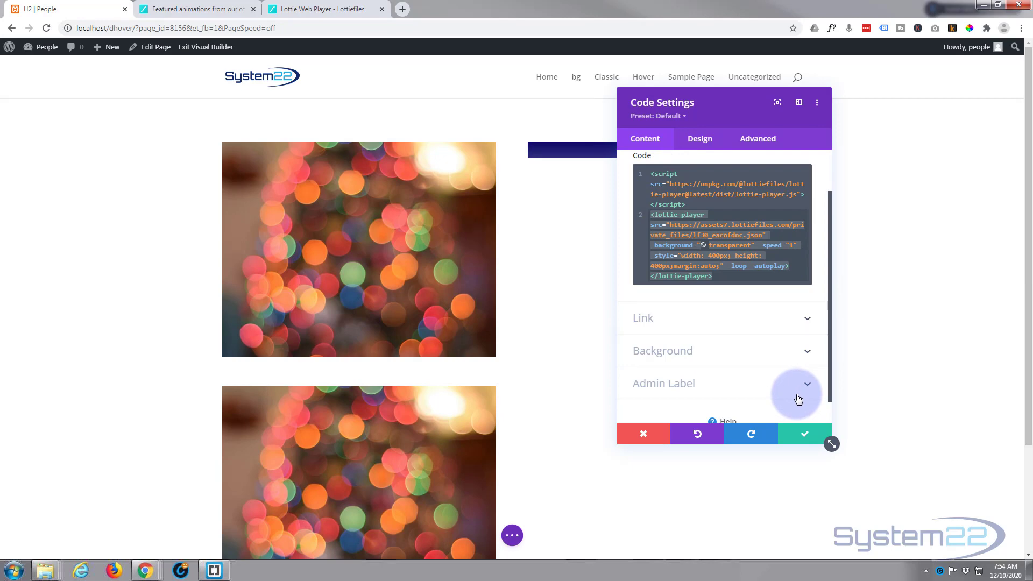
left_click(804, 440)
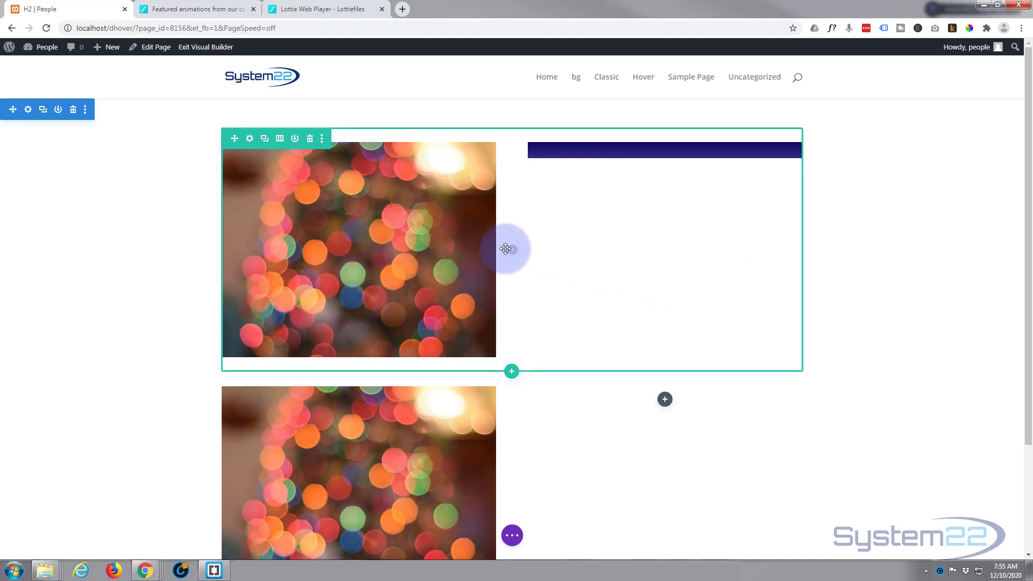
Step: Give the row's second column main-element custom CSS height:400px; and move the settings panel left
left_click(250, 139)
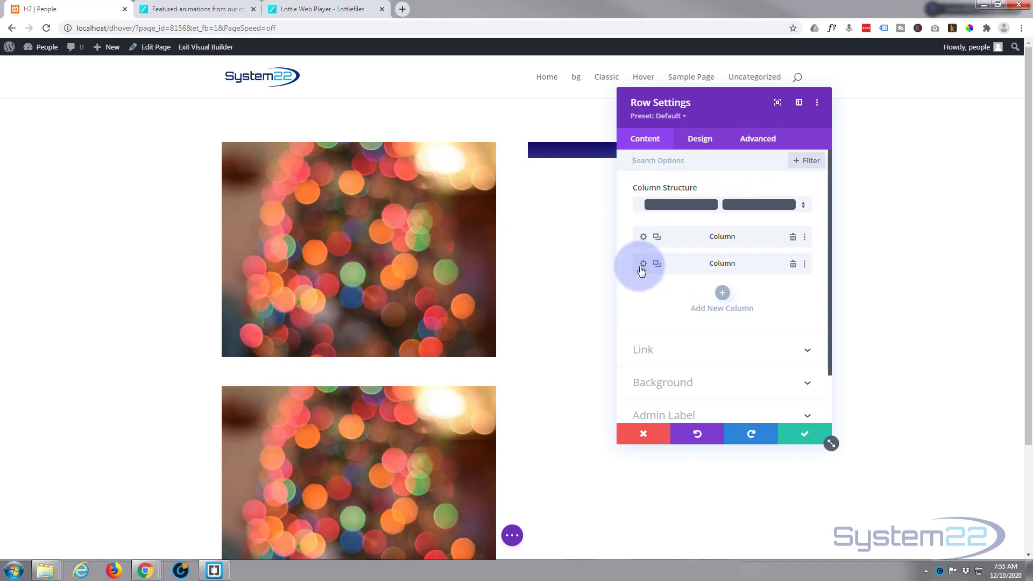
mouse_move(665, 194)
left_click(643, 264)
left_click(758, 139)
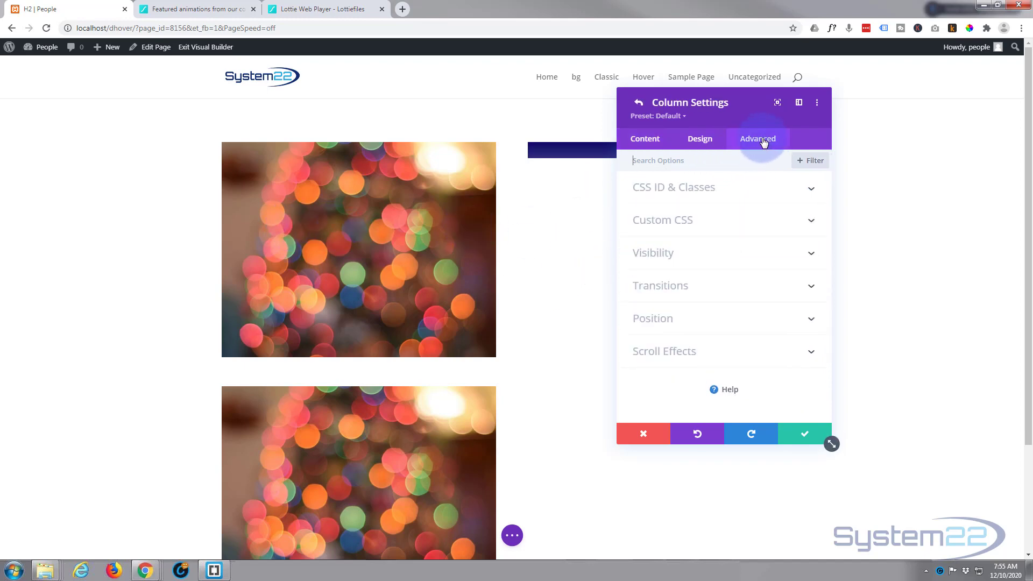
left_click(743, 225)
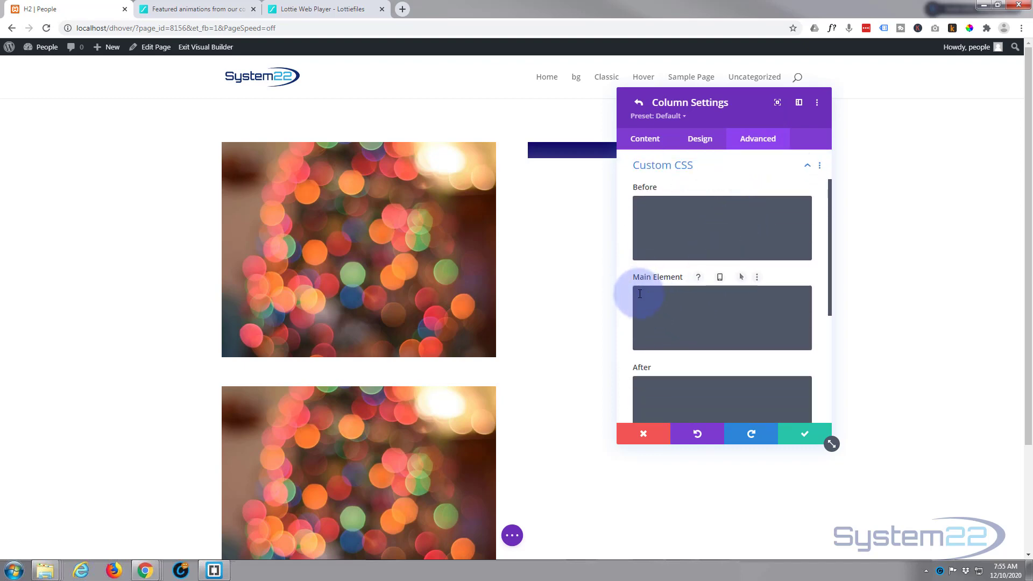
left_click(668, 297)
type("height:400px")
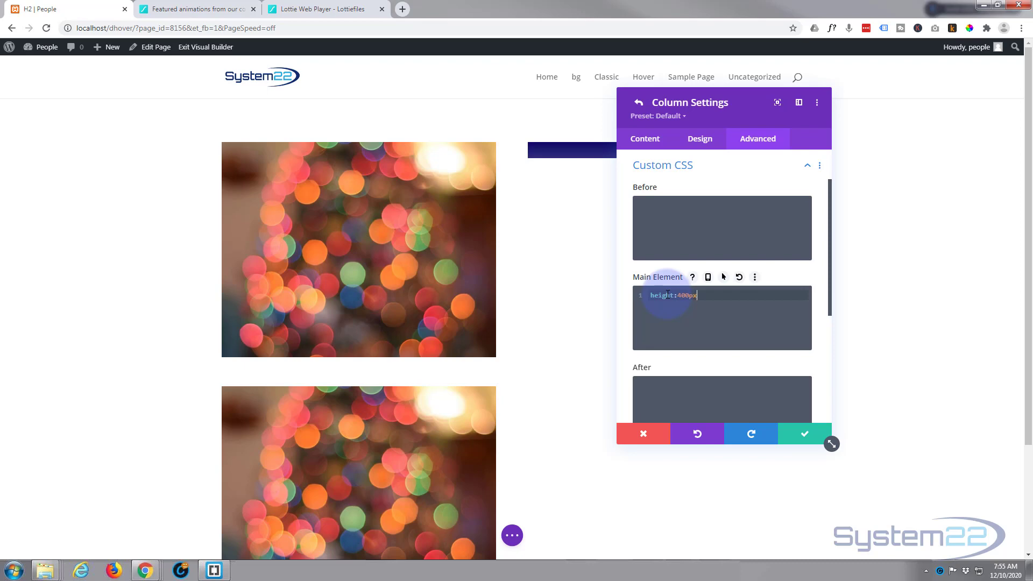
type(";")
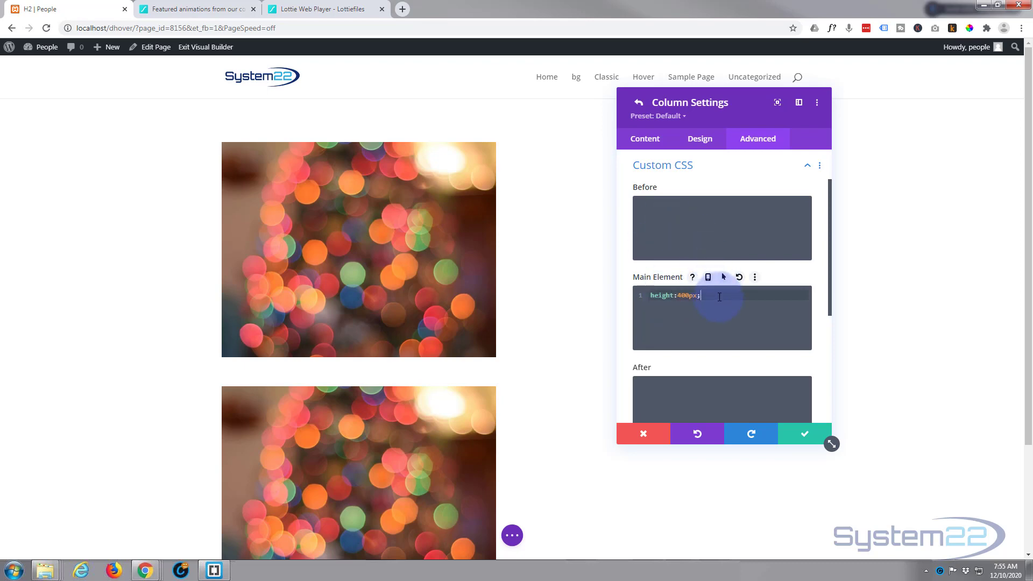
left_click_drag(737, 104, 359, 107)
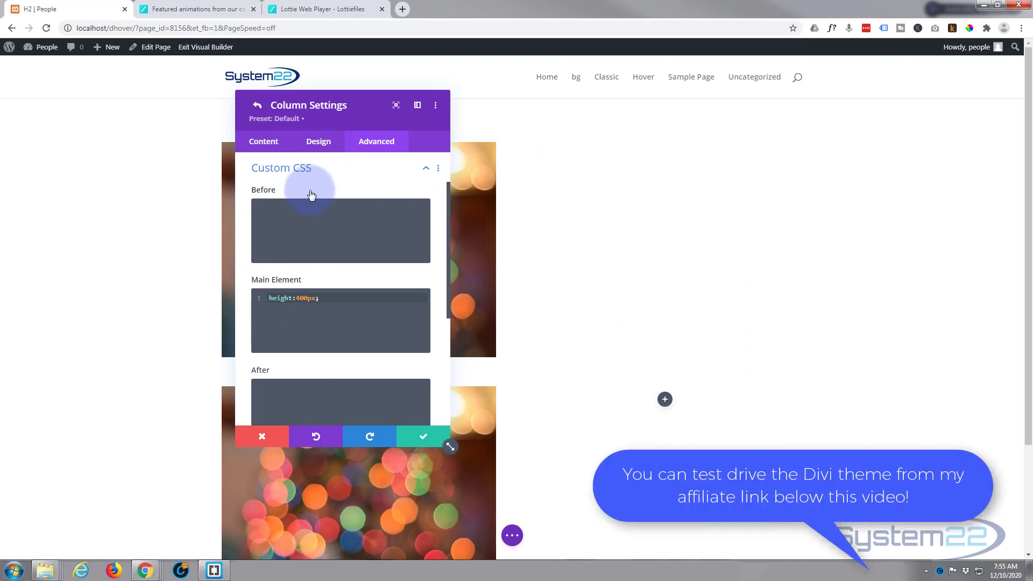
Step: Pick the bokeh photo from the Media Library as the second column's background image
left_click(264, 144)
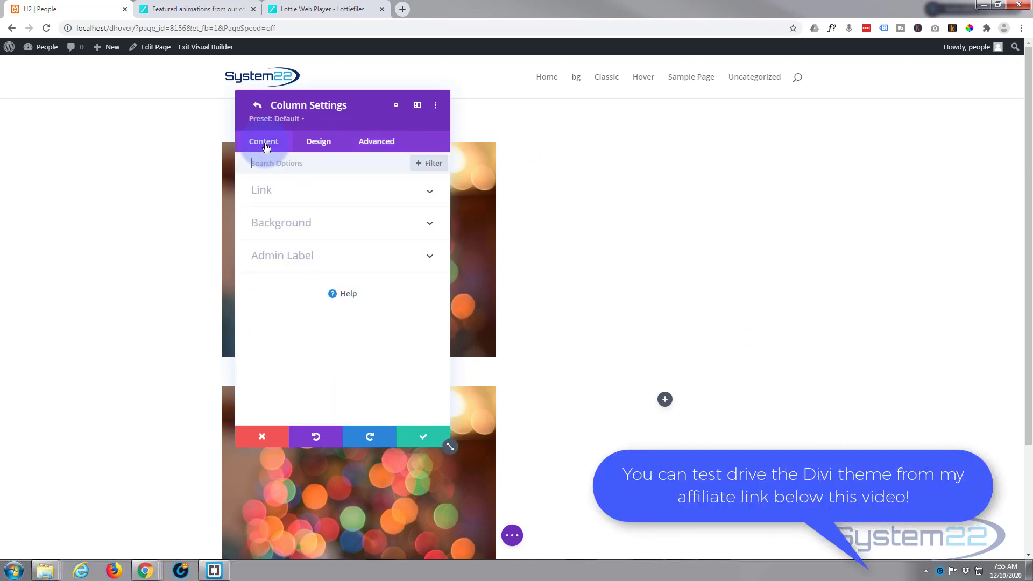
left_click(327, 225)
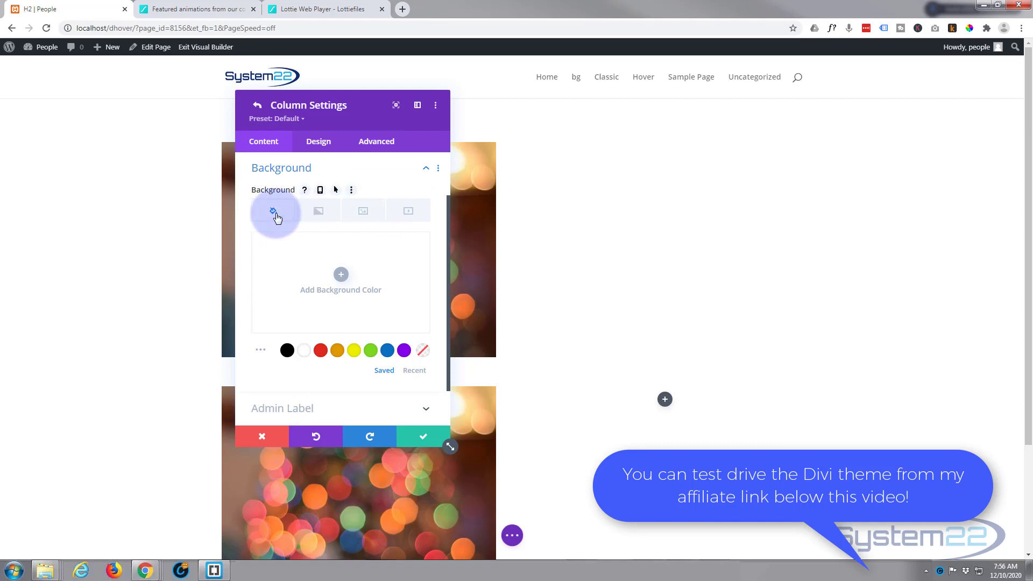
left_click(362, 214)
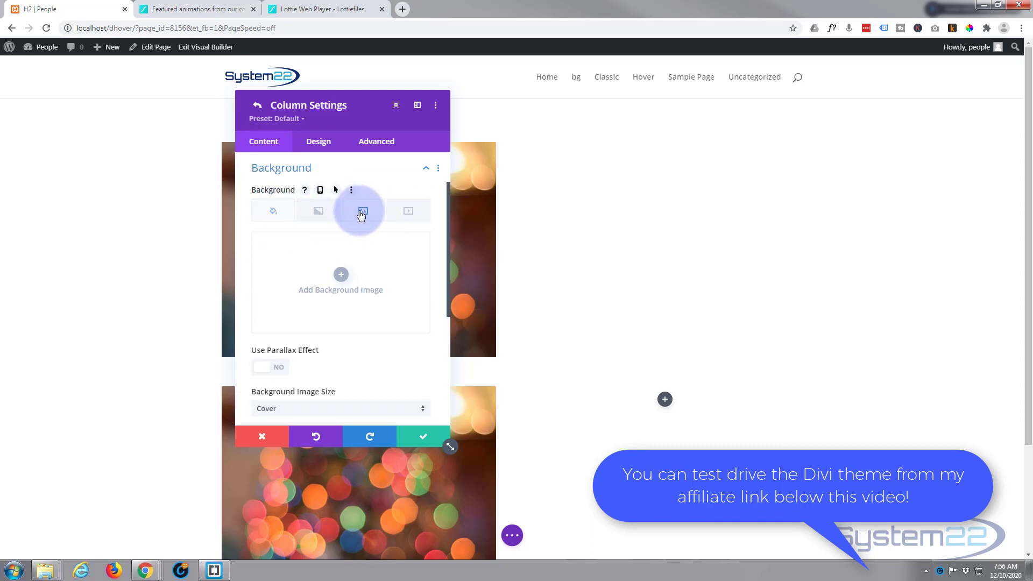
left_click(340, 274)
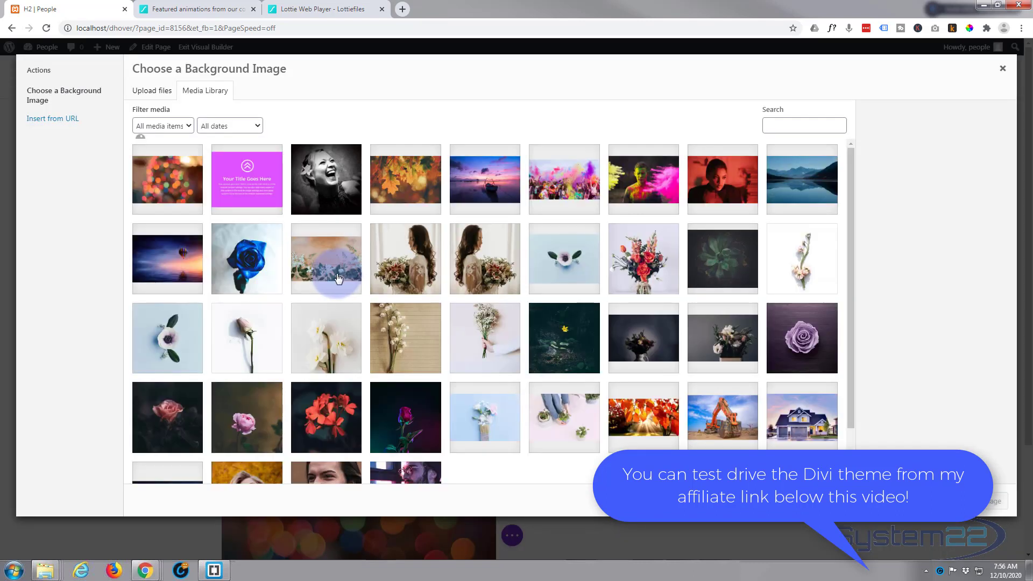
left_click(167, 179)
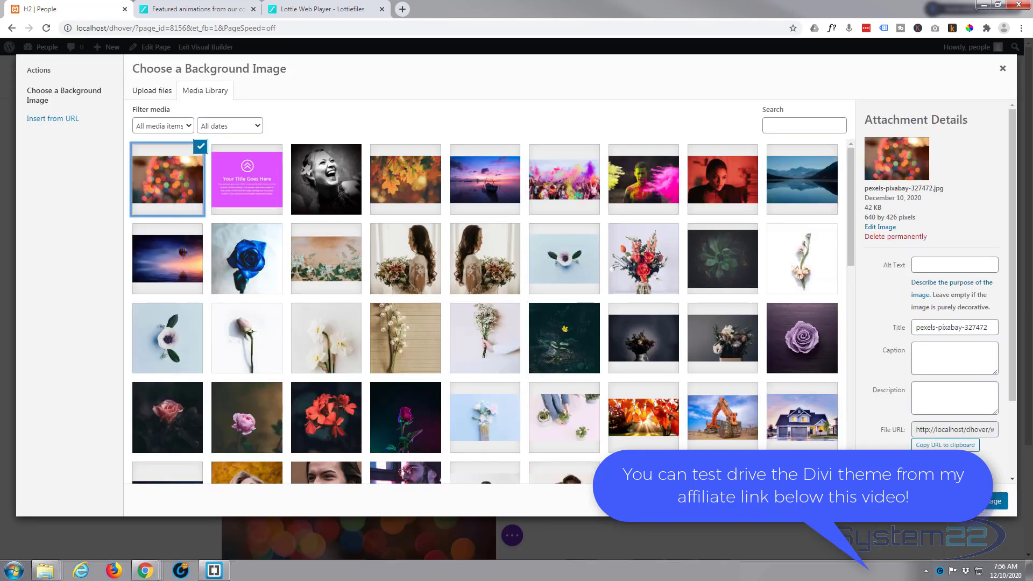
double_click(168, 179)
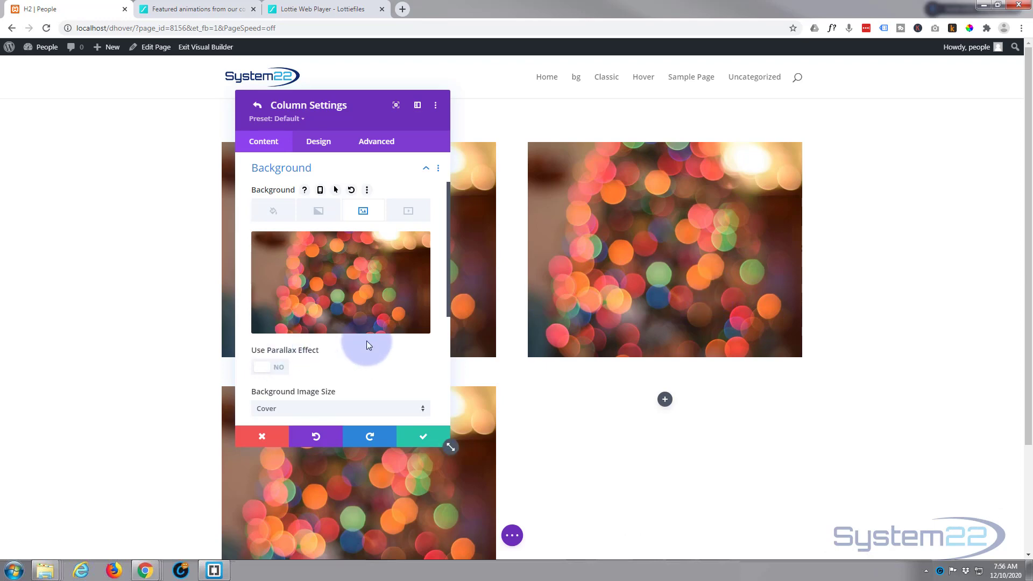
Step: Save the column settings, then save the row settings
left_click(422, 437)
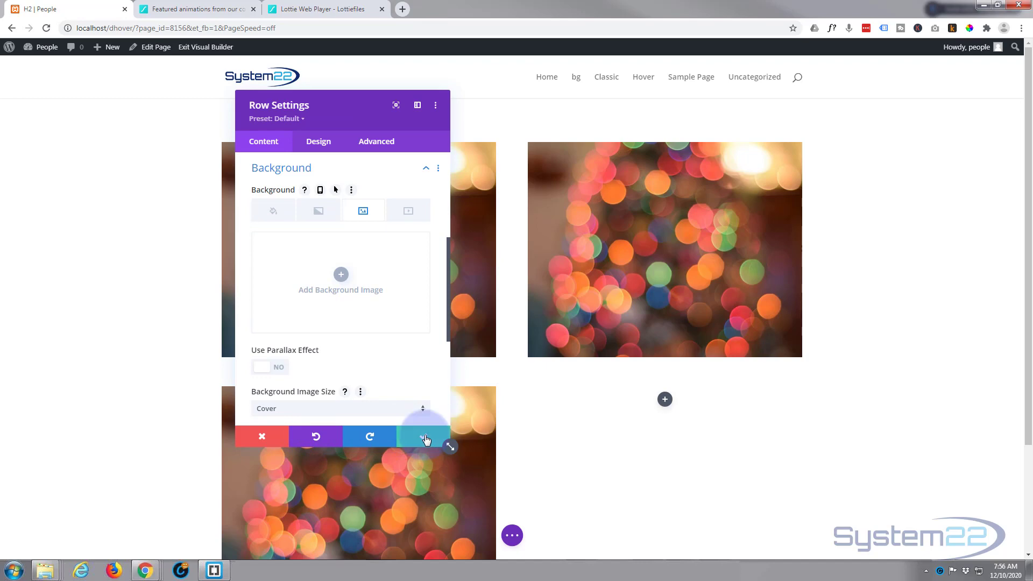
left_click(427, 439)
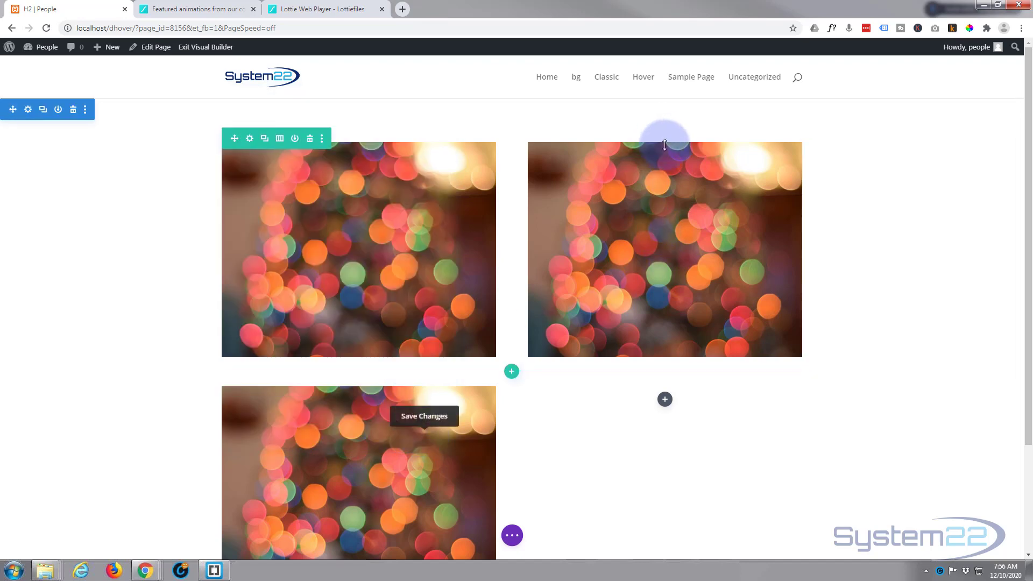
Step: Reopen the Lottie Code module's settings showing its player embed code
mouse_move(664, 242)
left_click(646, 148)
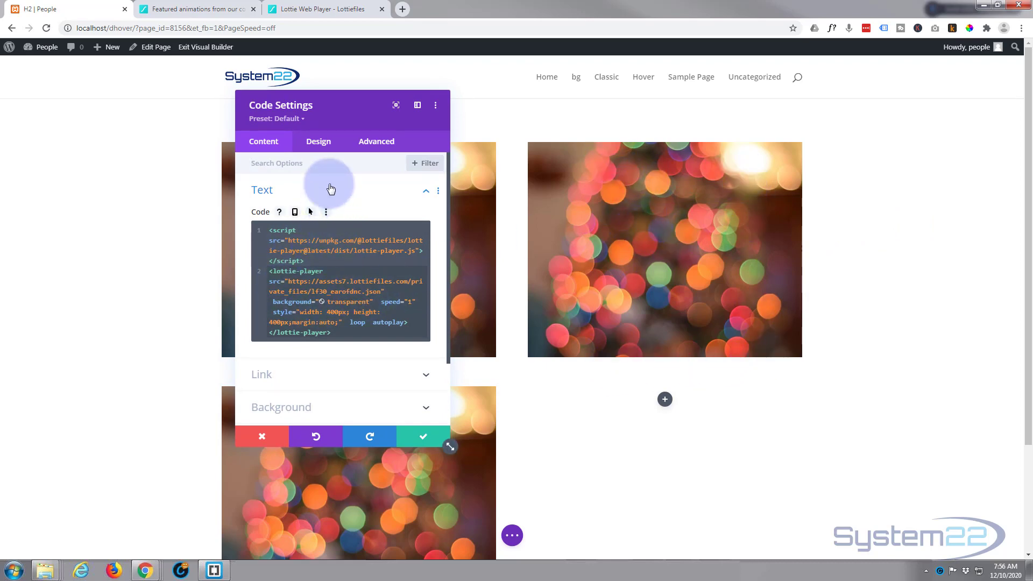
Step: Set the Code module's Filters opacity to 0% normally and 100% on hover
left_click(319, 143)
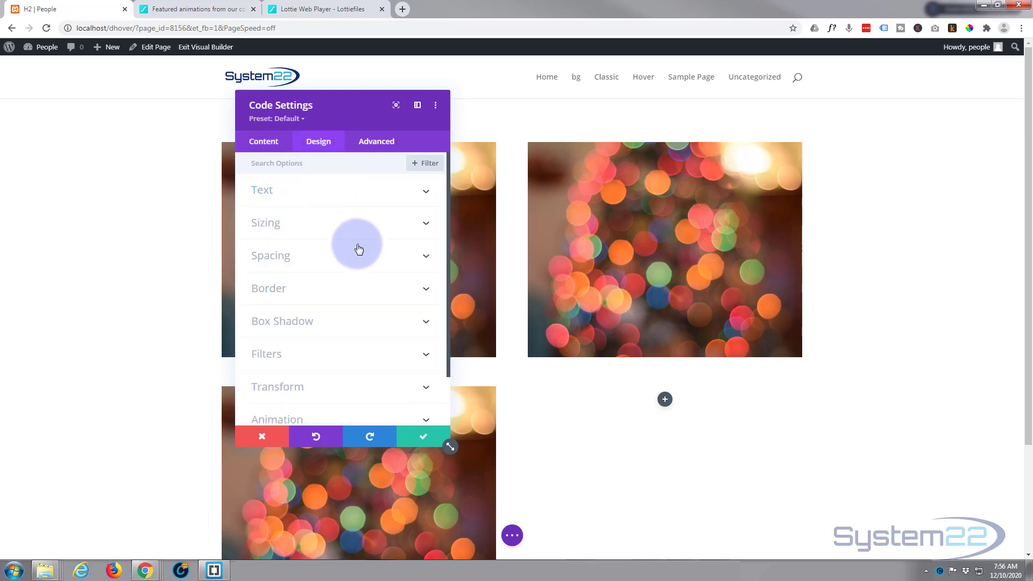
scroll(352, 266, "down", 2)
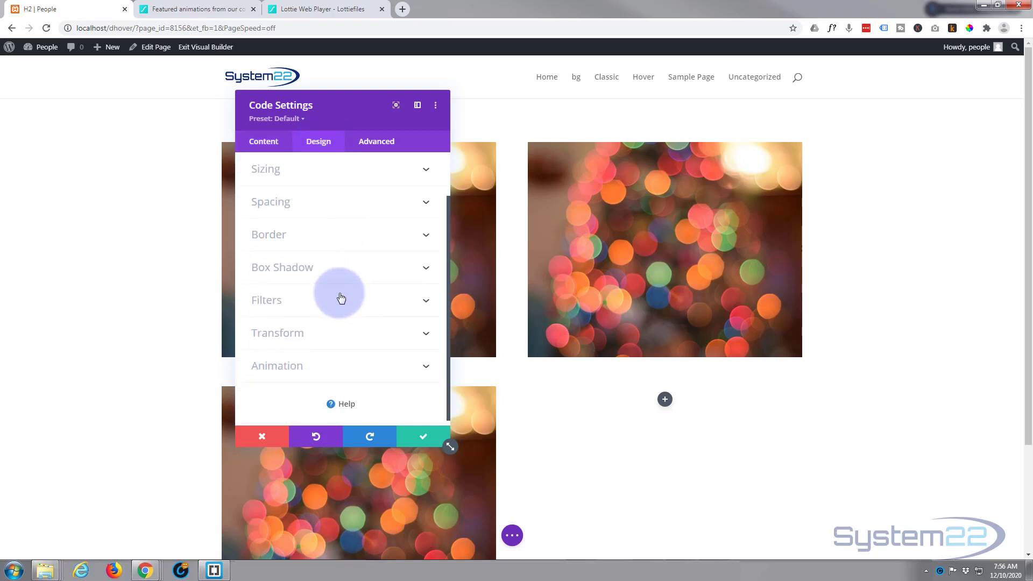
left_click(338, 291)
scroll(332, 277, "down", 2)
scroll(330, 270, "down", 2)
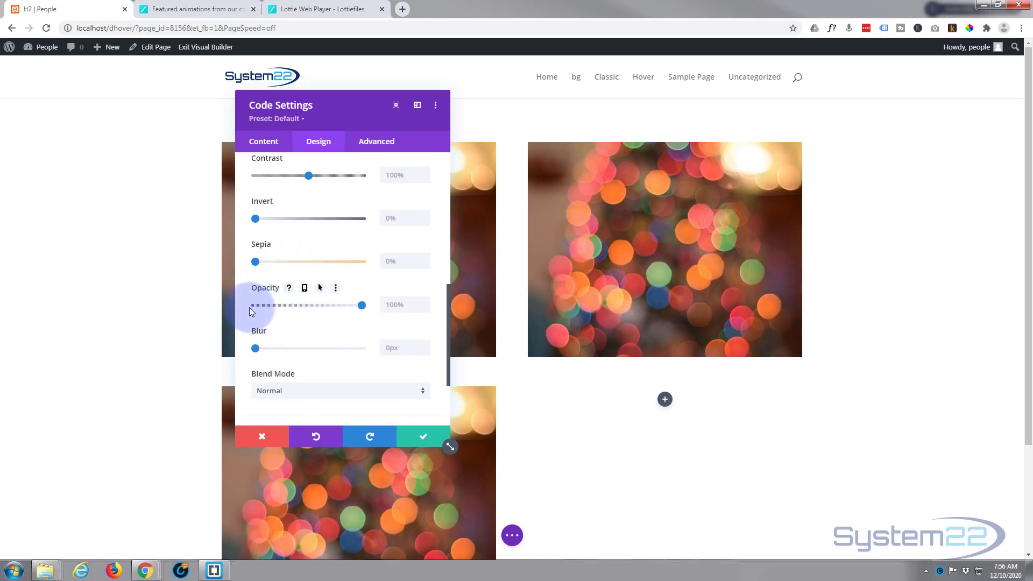
mouse_move(265, 288)
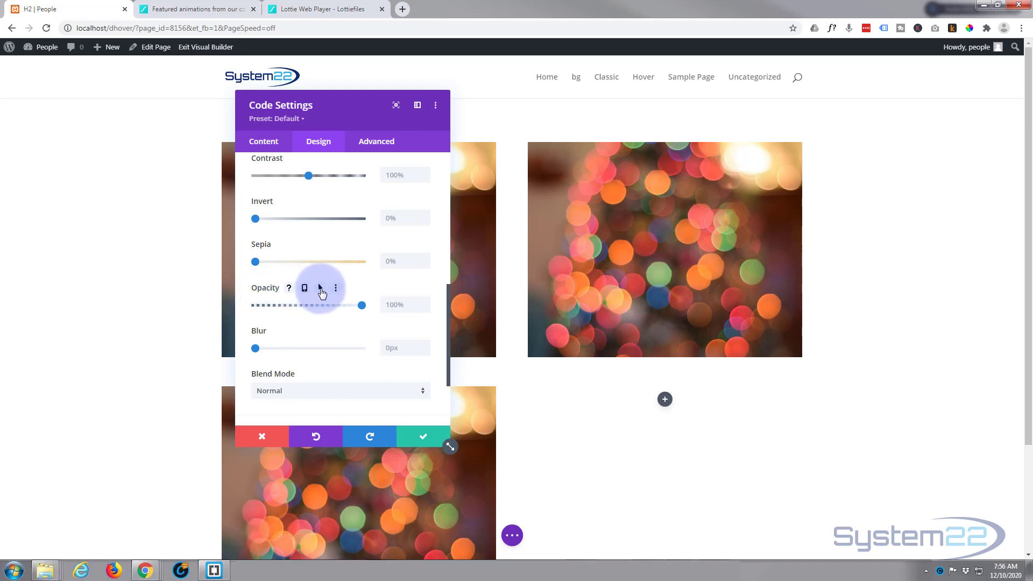
left_click(321, 289)
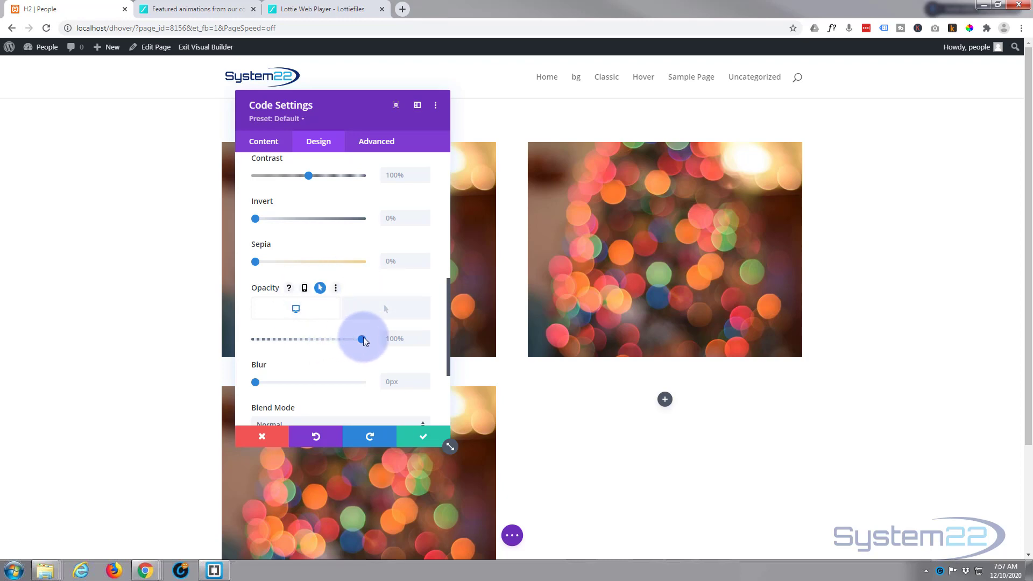
left_click_drag(362, 339, 239, 339)
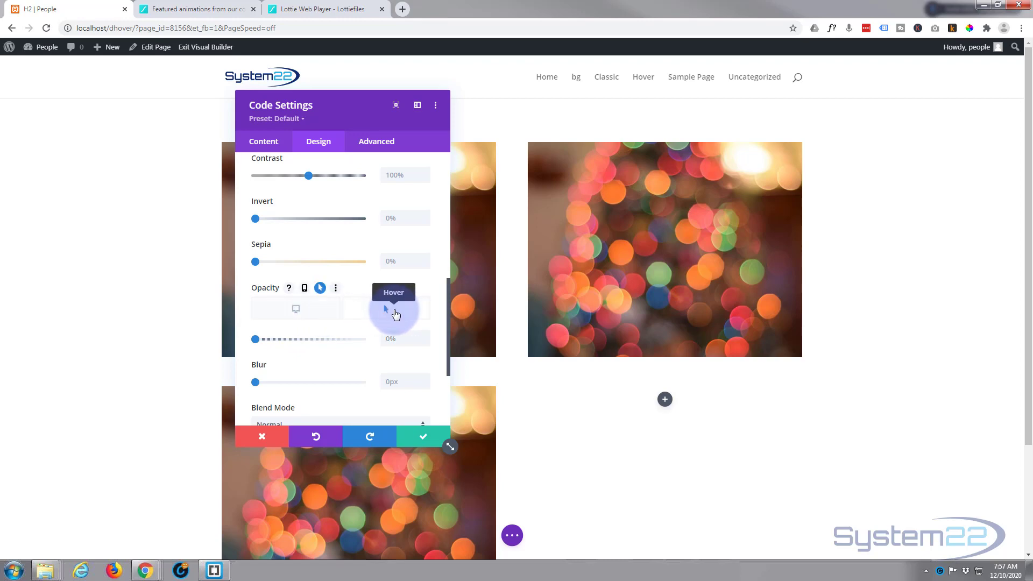
left_click(394, 313)
left_click_drag(255, 339, 374, 339)
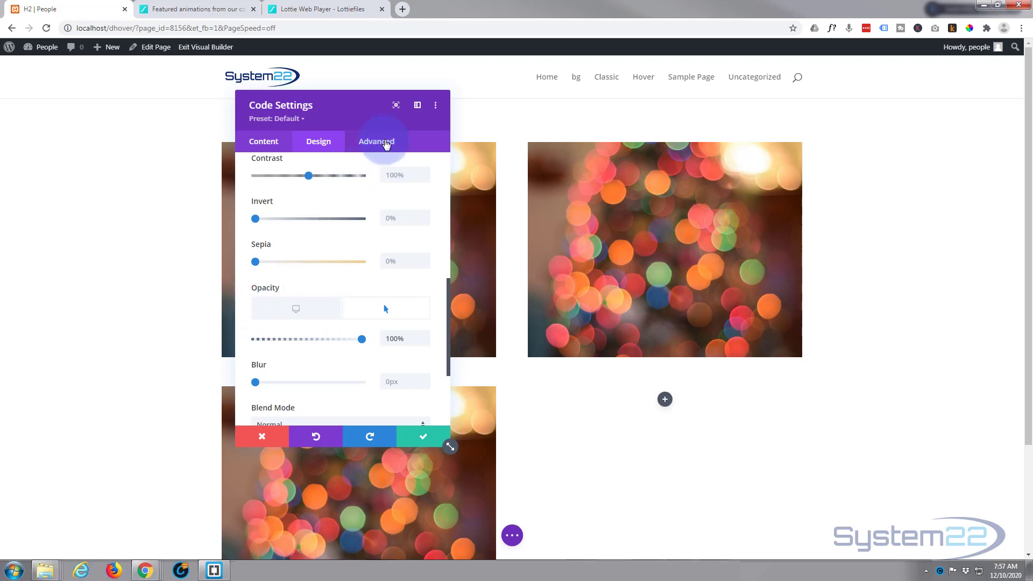
Step: Set the module's transition duration to 1250ms
left_click(387, 145)
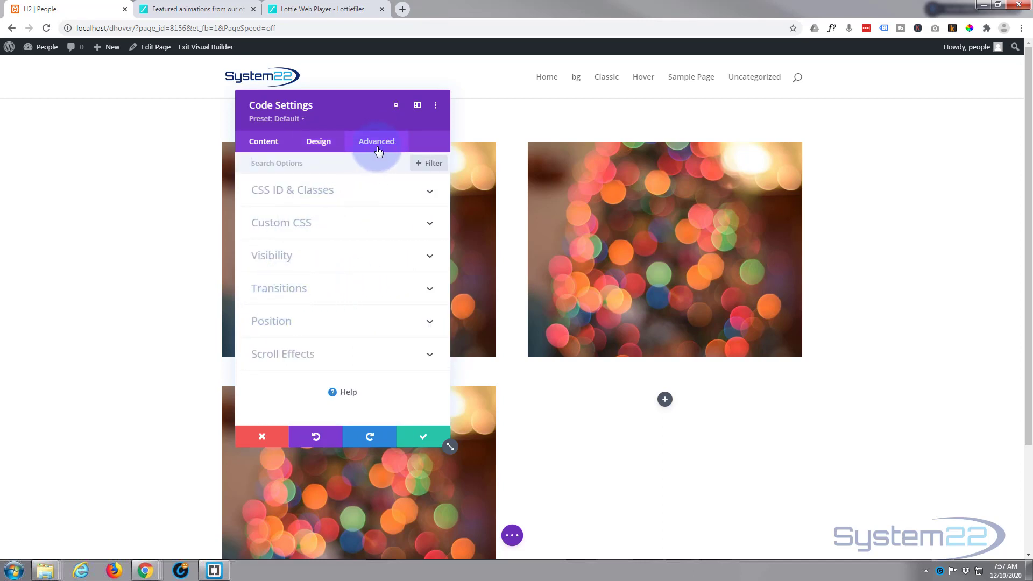
left_click(381, 289)
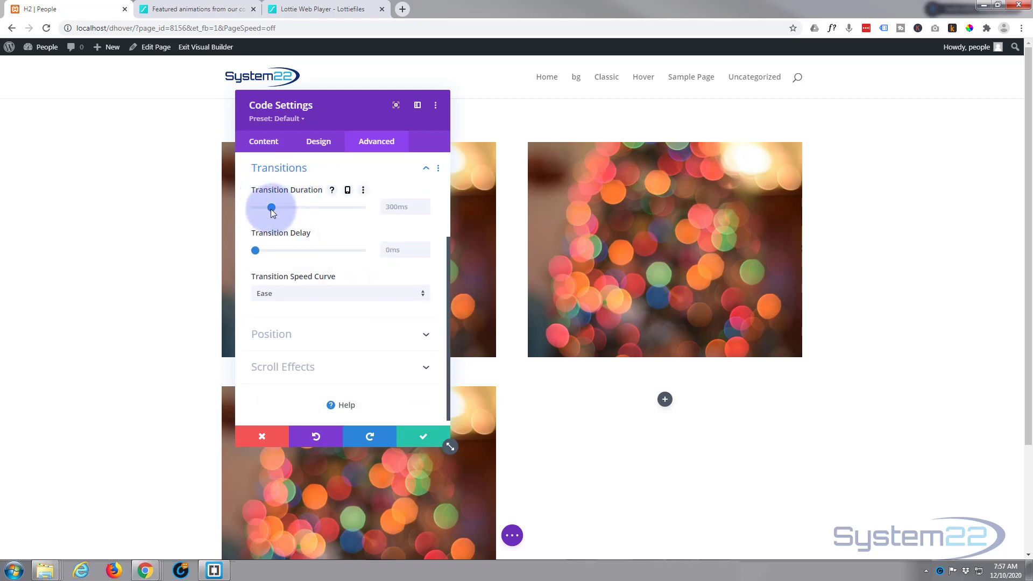
left_click_drag(270, 207, 320, 209)
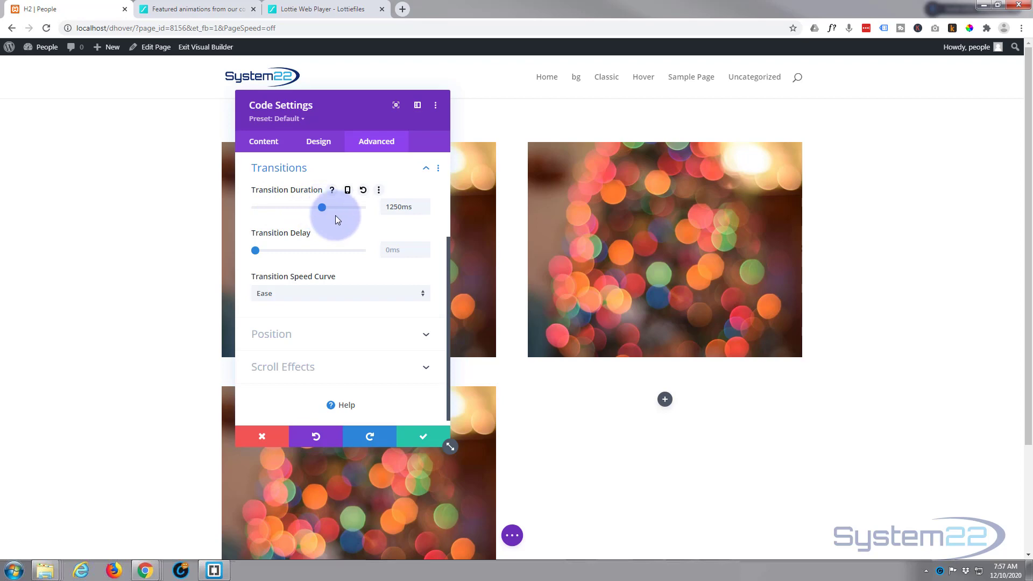
mouse_move(403, 207)
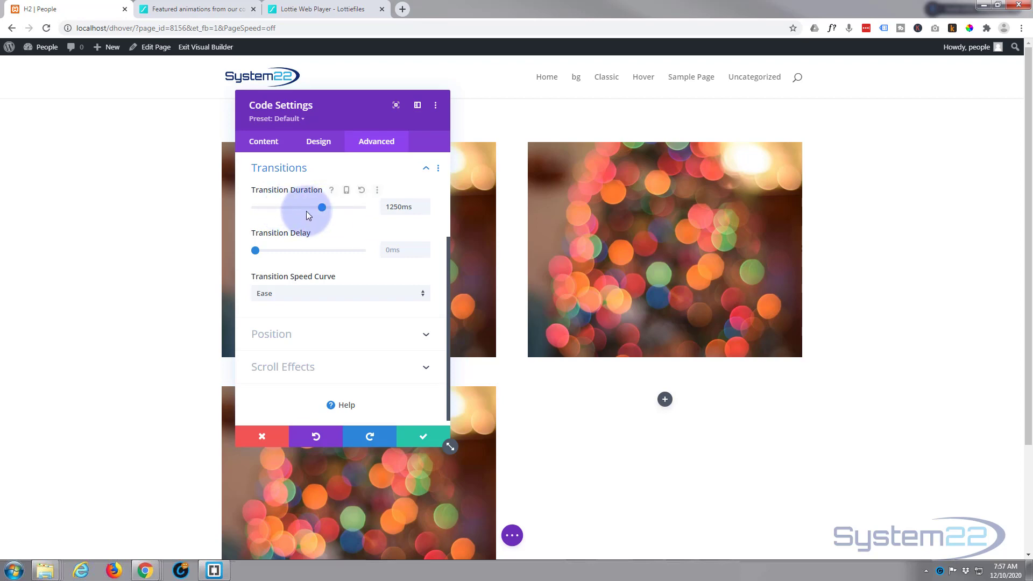
left_click(426, 203)
left_click(425, 208)
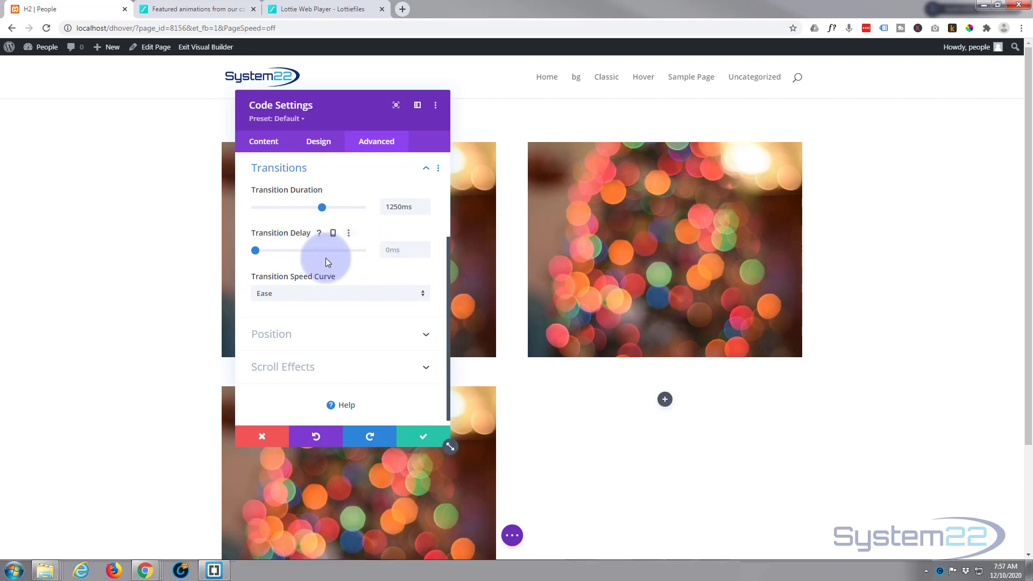
mouse_move(293, 276)
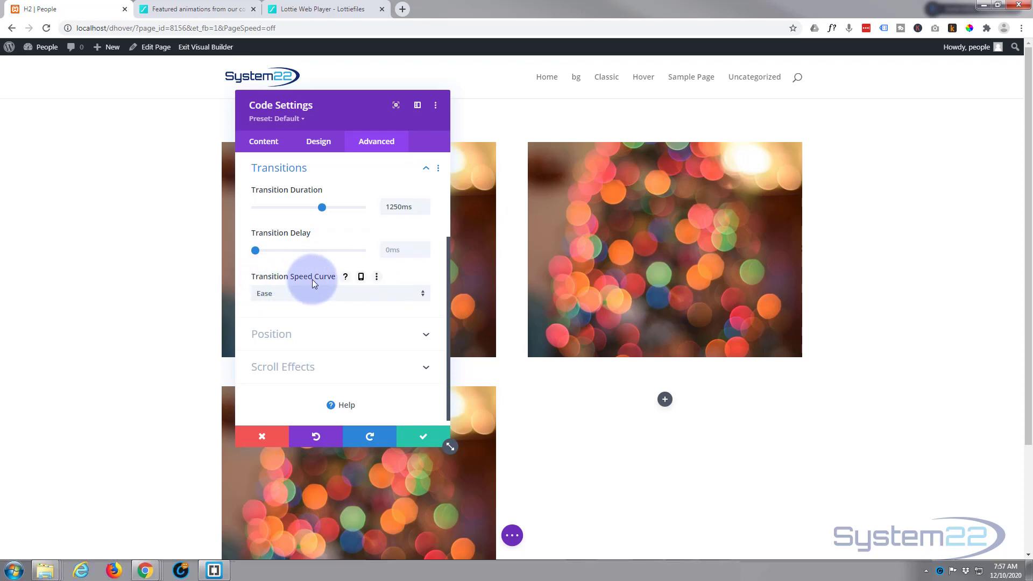
Step: Set the transition speed curve to Ease-In-Out
left_click(357, 294)
left_click(320, 303)
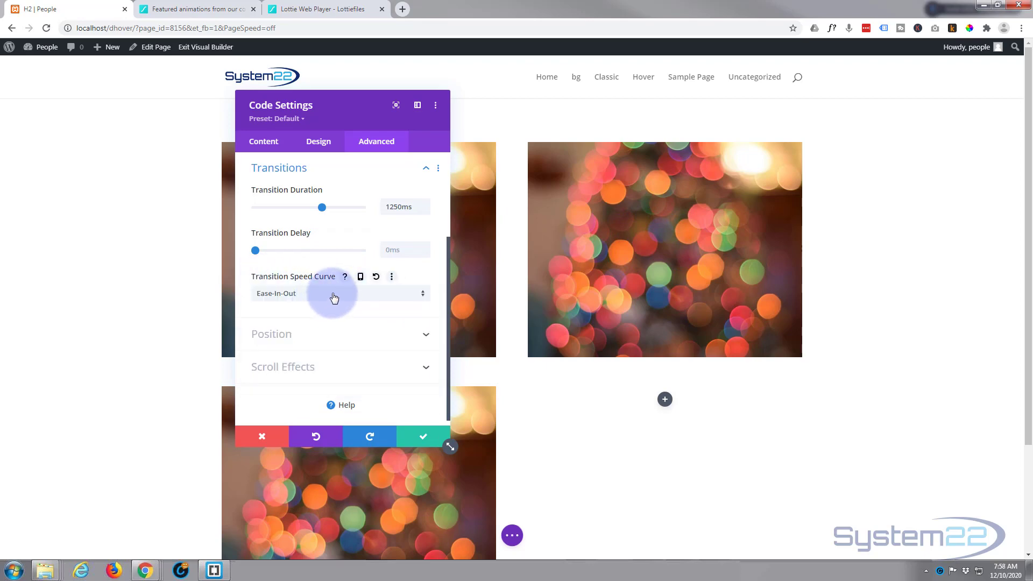
left_click(331, 294)
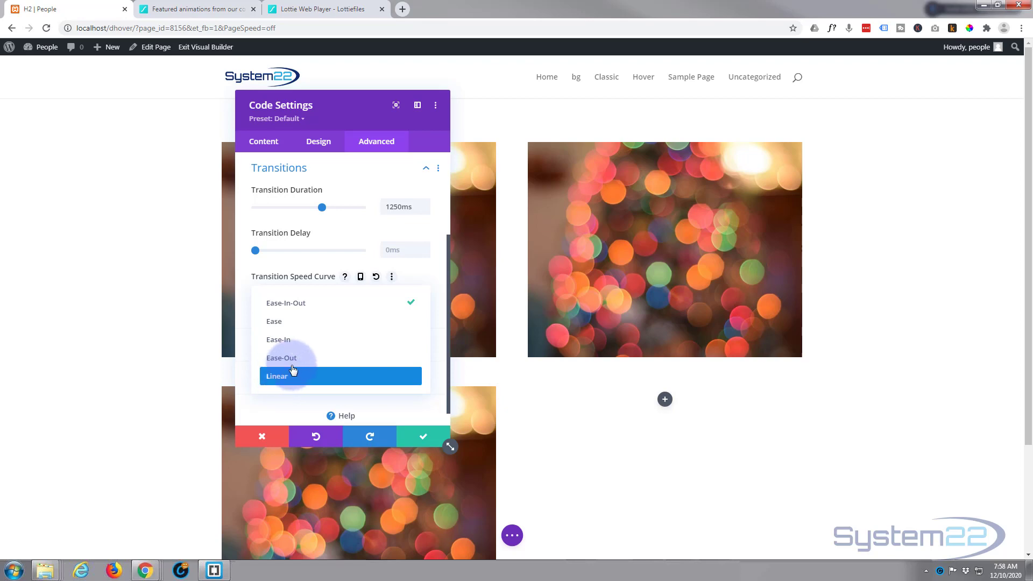
left_click(274, 303)
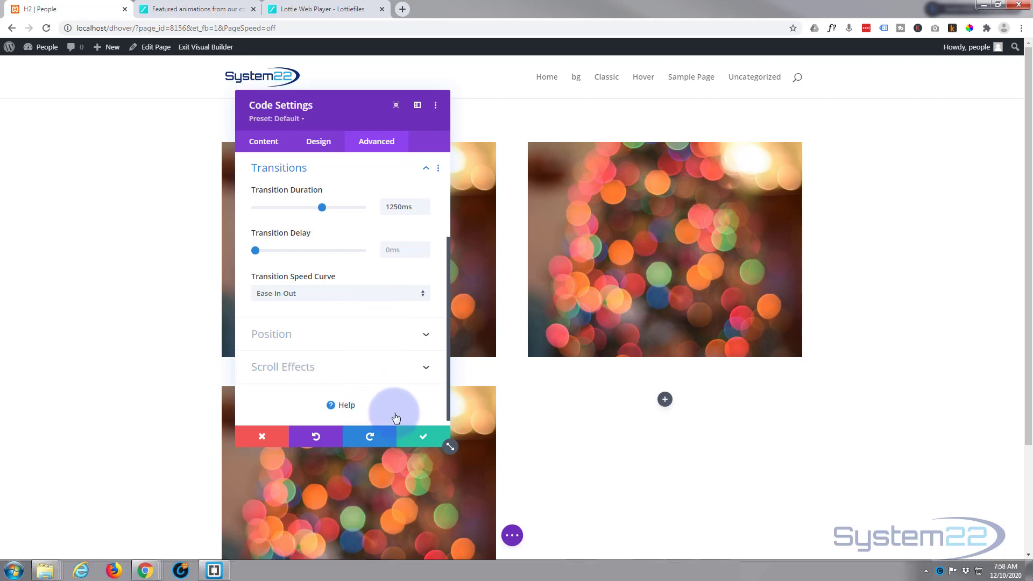
Step: Save the module settings and page draft, then exit to the live page
left_click(423, 436)
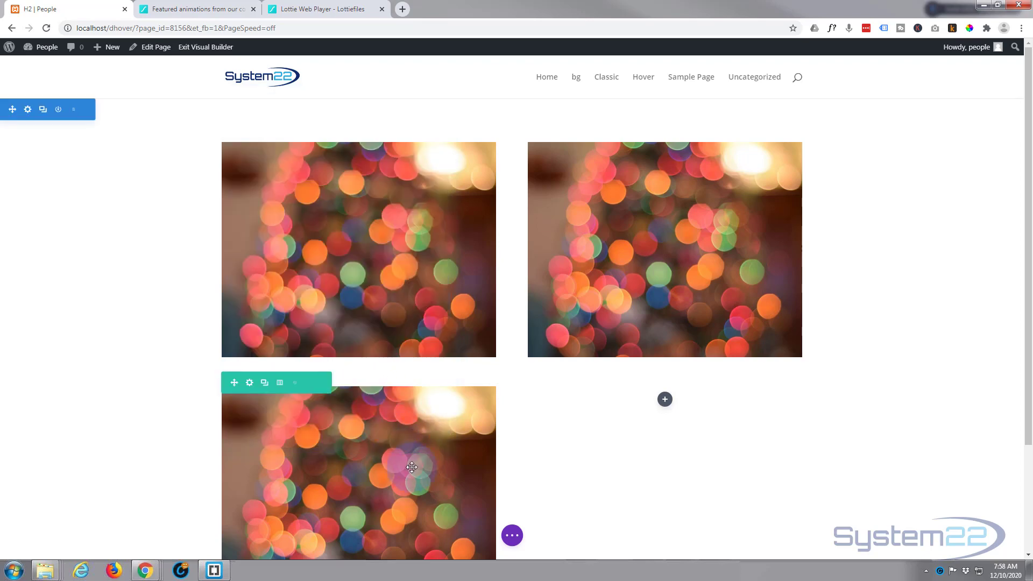
left_click(513, 536)
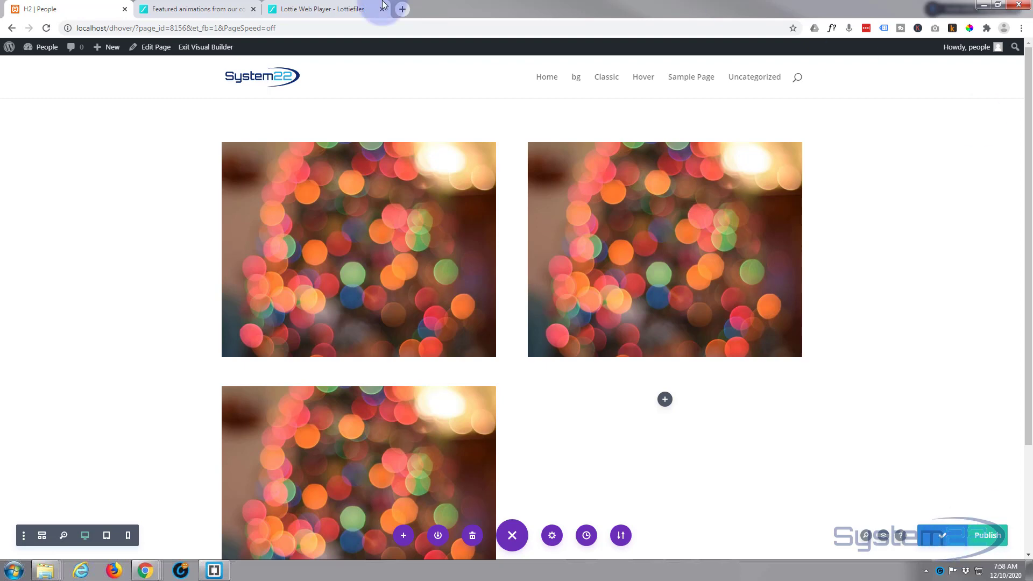
left_click(217, 47)
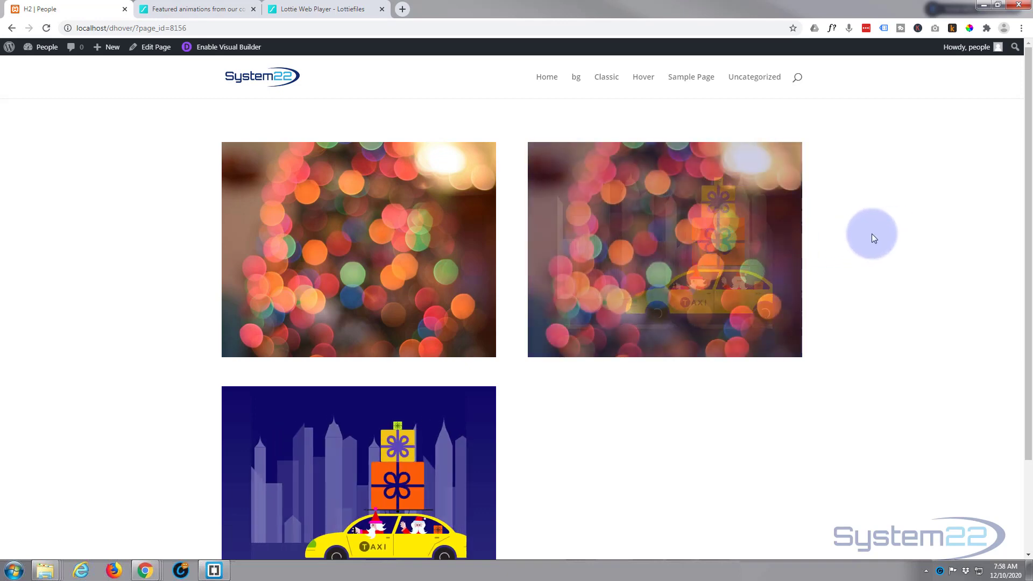
mouse_move(665, 250)
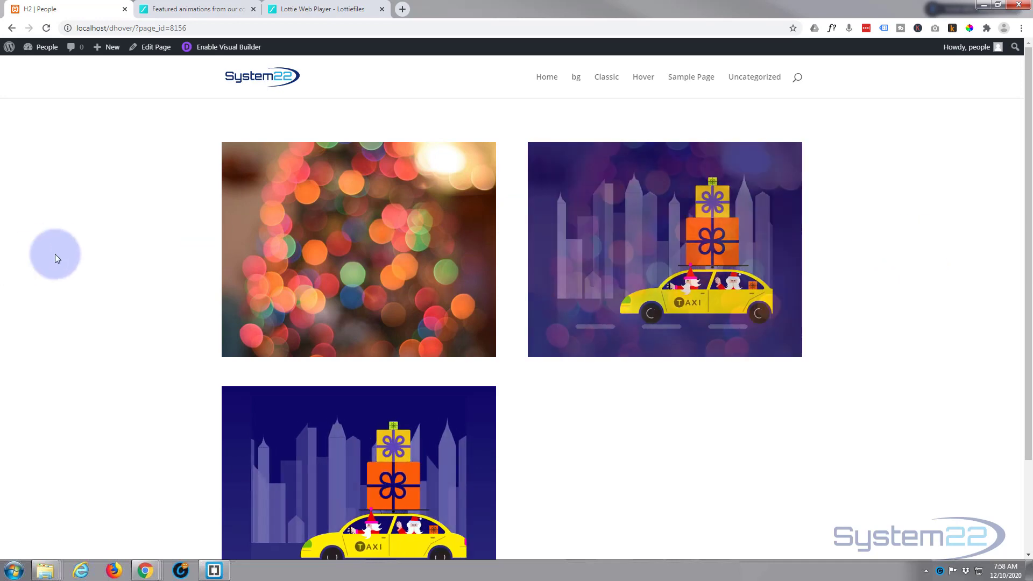
scroll(66, 267, "down", 3)
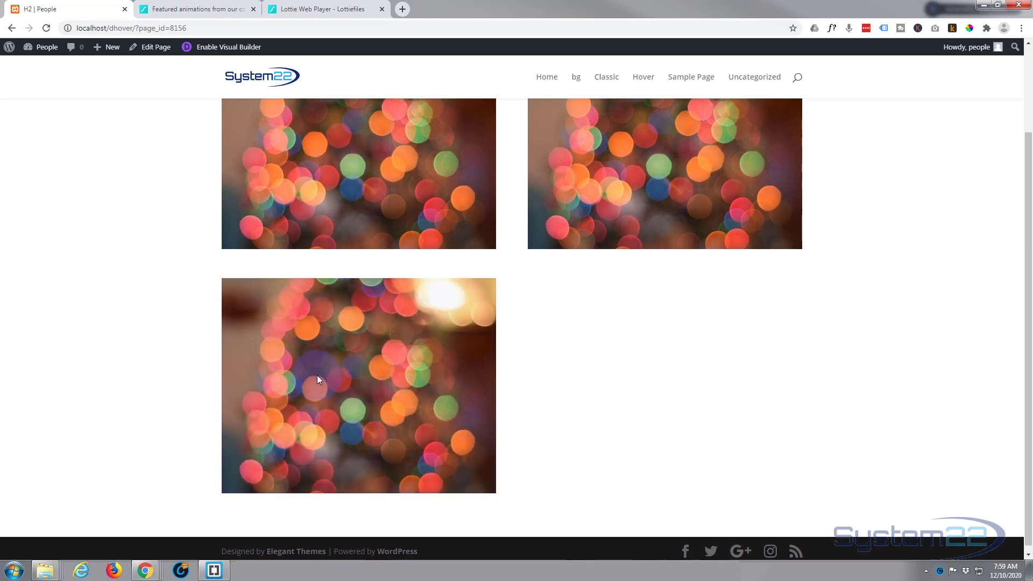
scroll(196, 364, "up", 2)
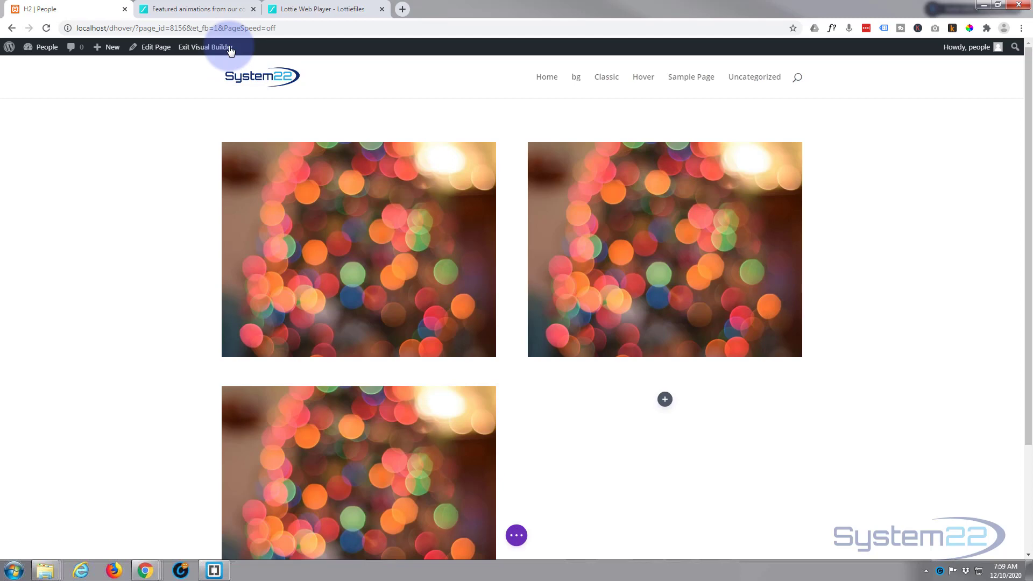
scroll(89, 242, "down", 2)
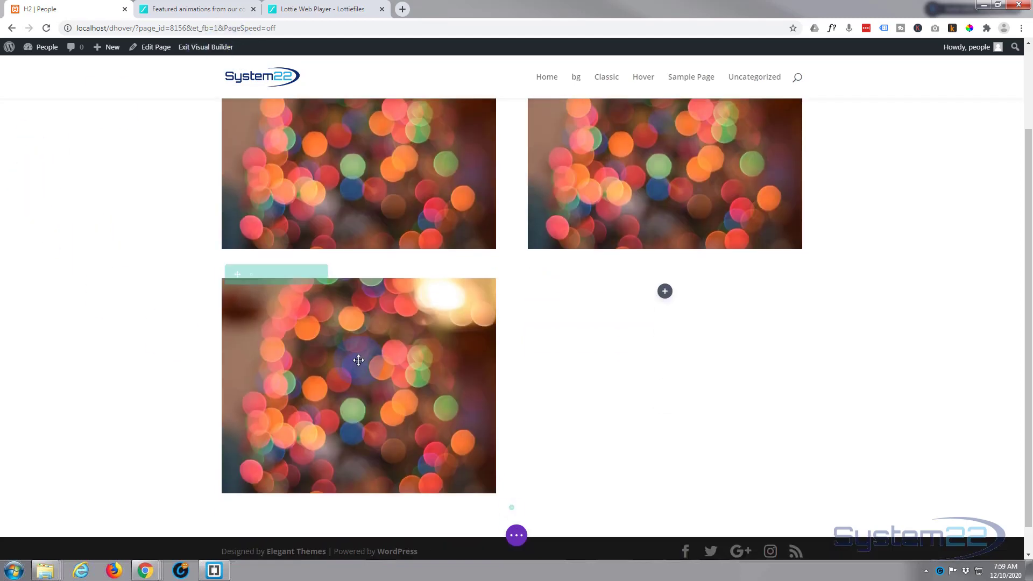
Step: Delete the extra lower-left image, duplicate the top row, and edit its new lower-left module
left_click(306, 274)
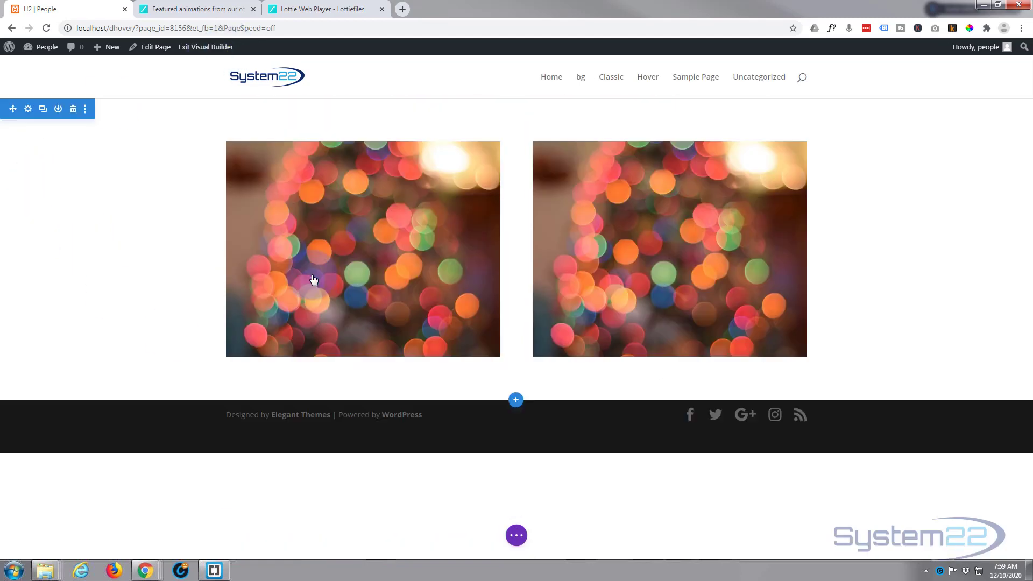
mouse_move(516, 248)
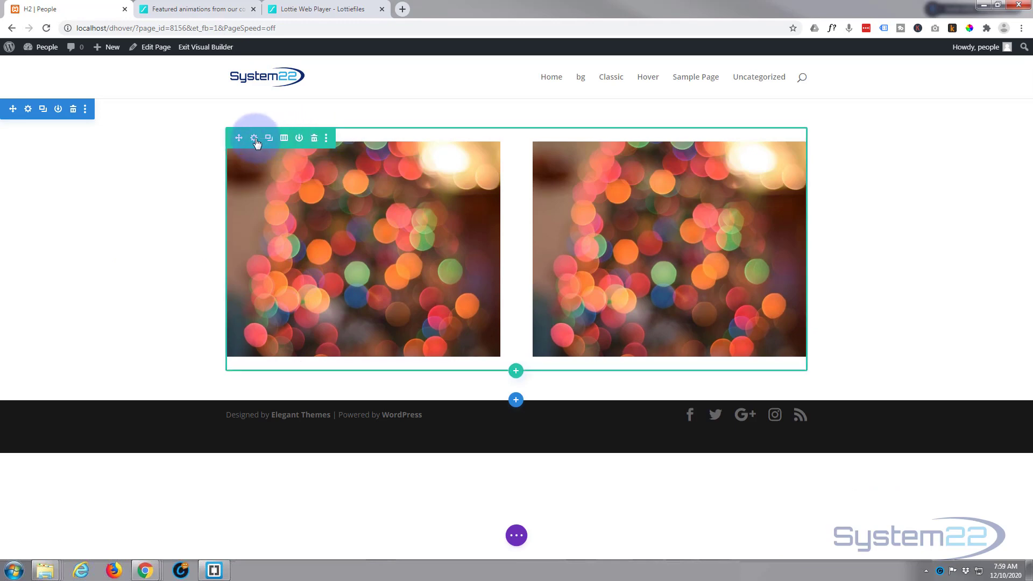
left_click(269, 138)
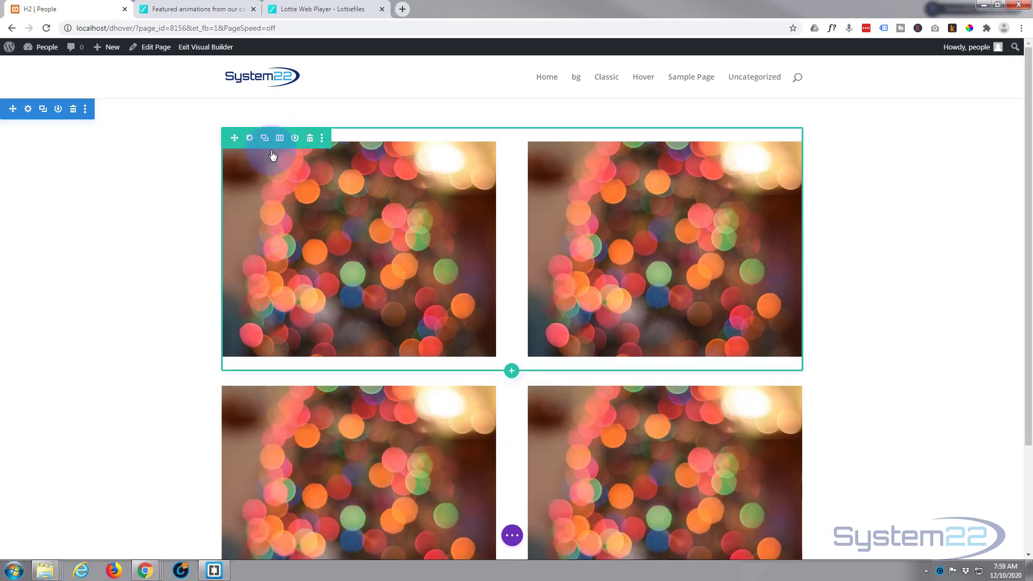
scroll(948, 279, "down", 3)
scroll(871, 274, "down", 2)
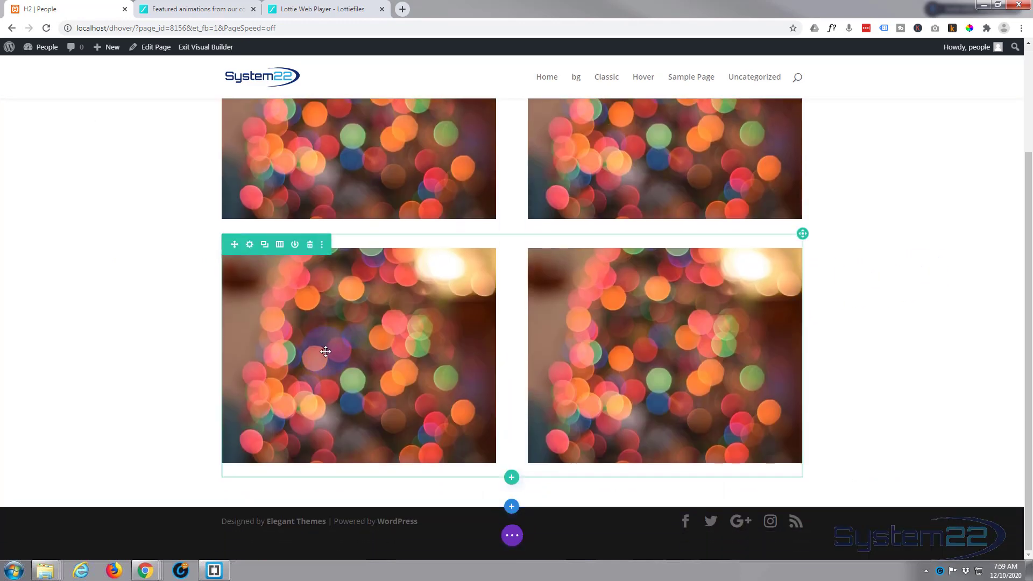
mouse_move(359, 354)
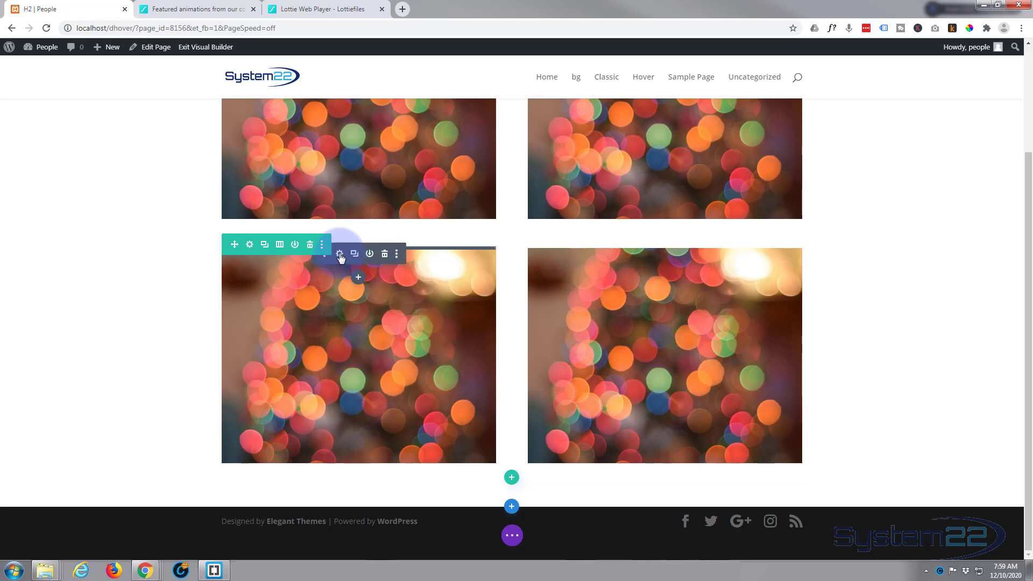
left_click(340, 254)
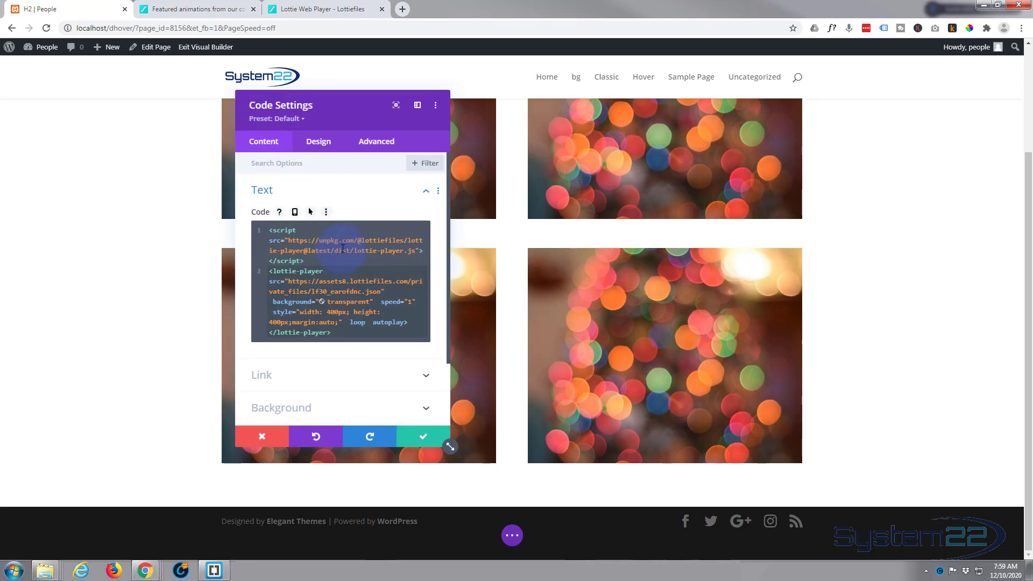
Step: Set the module's Filters opacity to 100% normally and 0% on hover
left_click(318, 141)
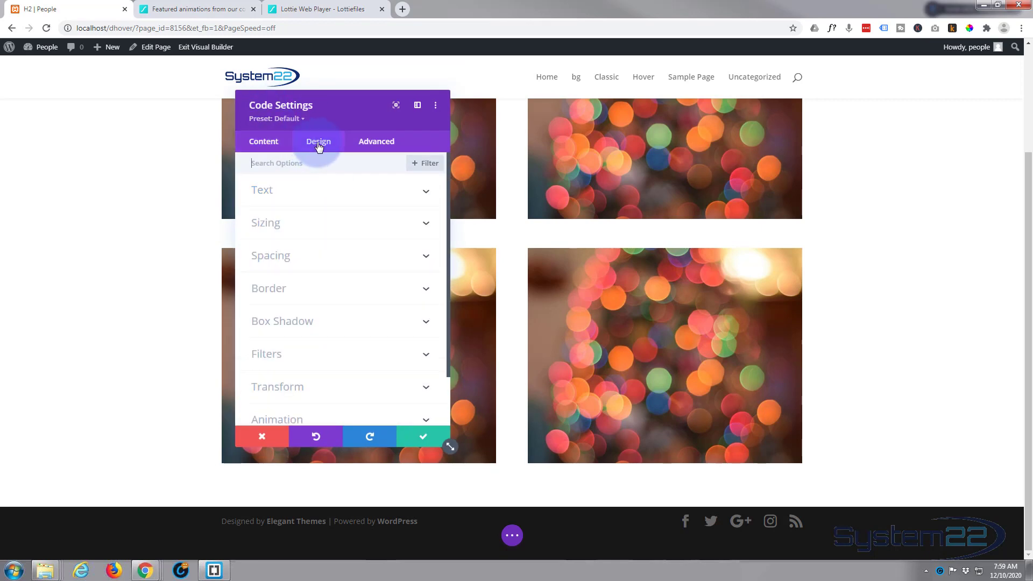
left_click(325, 352)
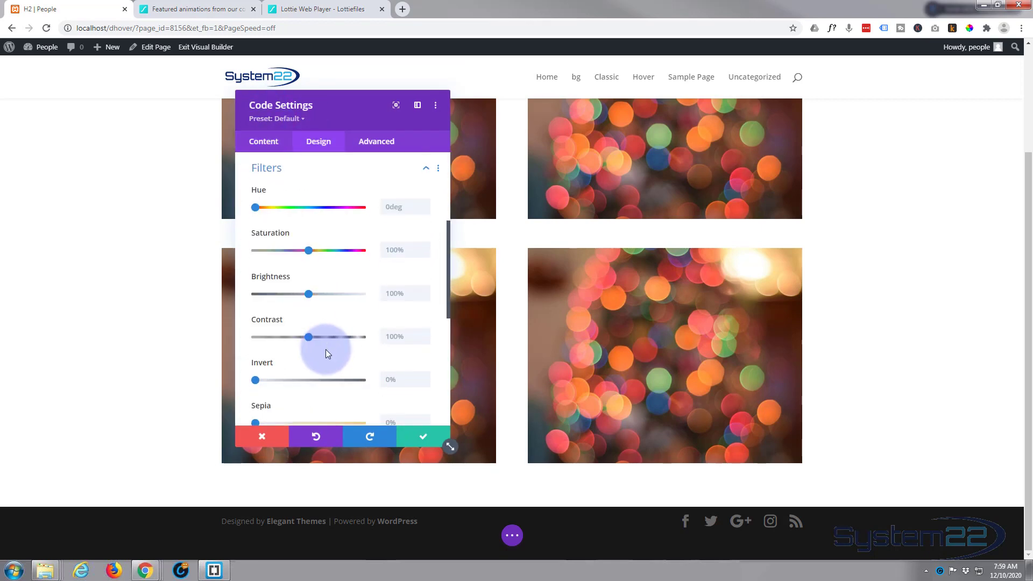
scroll(325, 331, "down", 3)
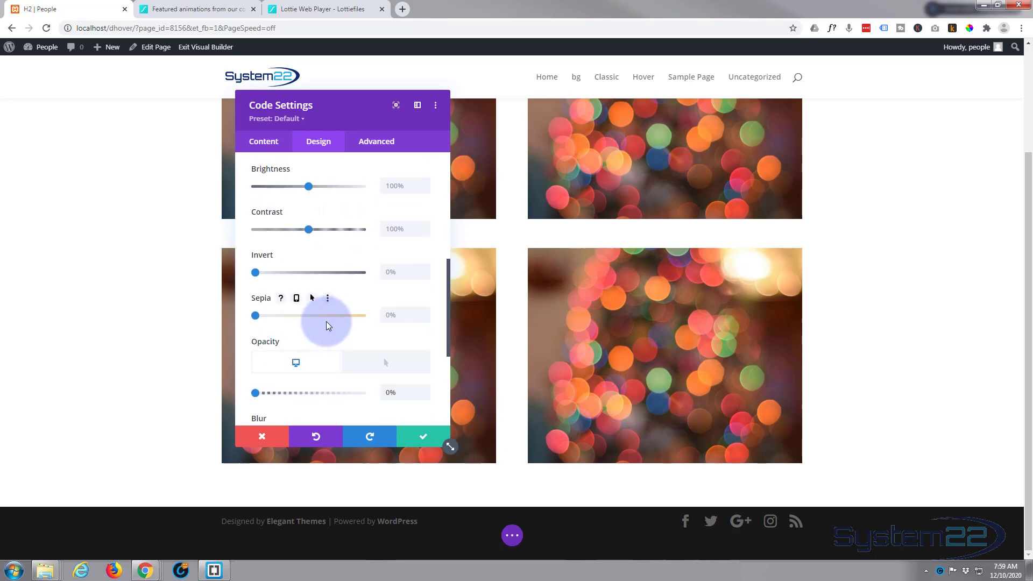
scroll(326, 322, "down", 2)
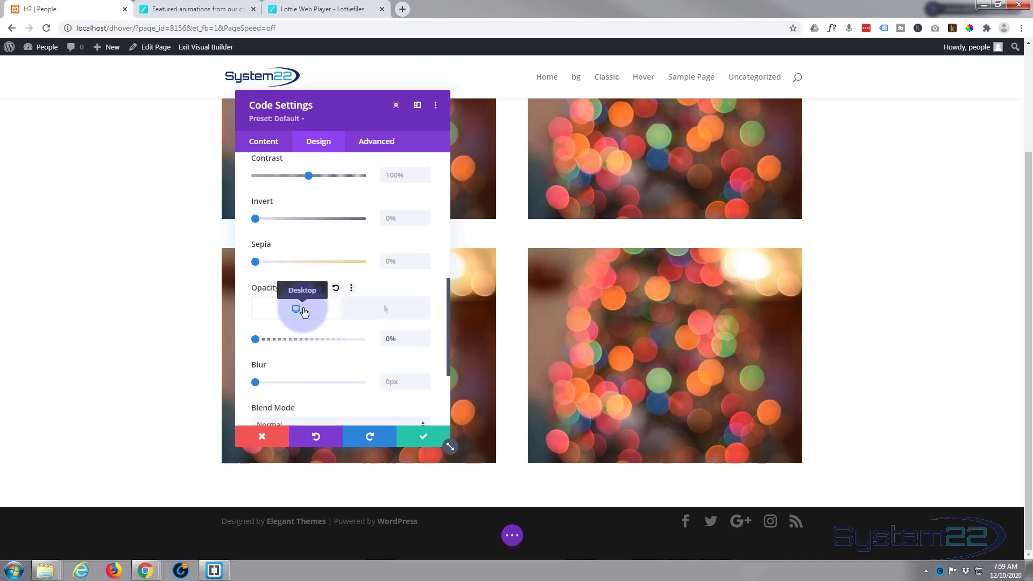
left_click_drag(258, 339, 378, 338)
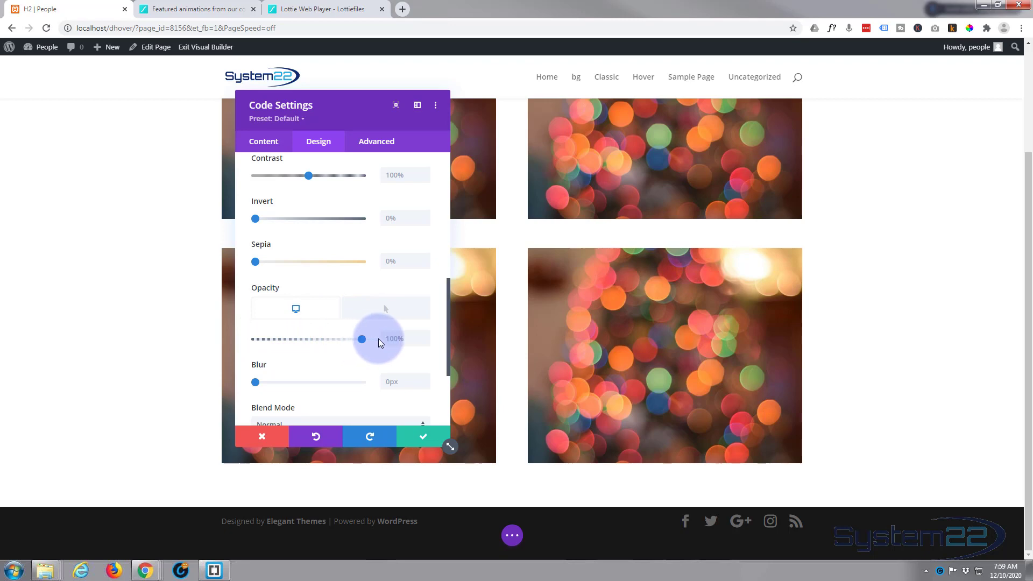
left_click(390, 309)
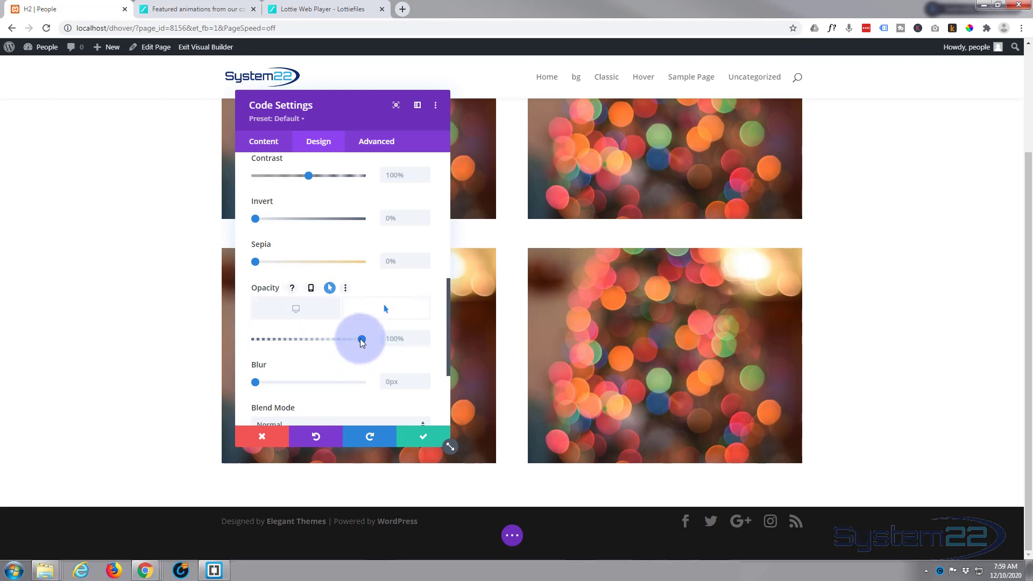
left_click_drag(362, 340, 240, 349)
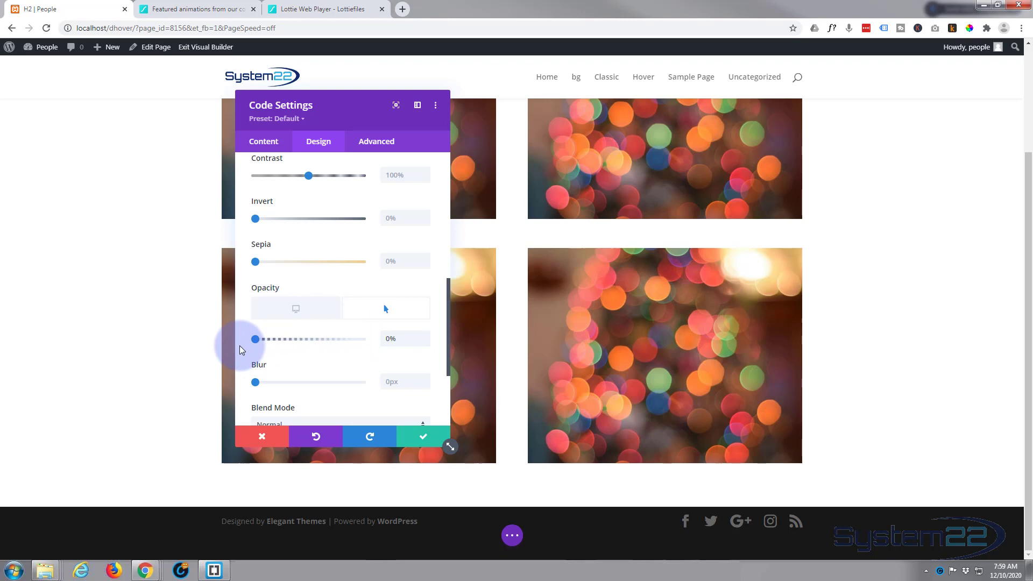
left_click(296, 308)
Step: Close the module settings, save the page as a draft, and exit to the live view
left_click(423, 437)
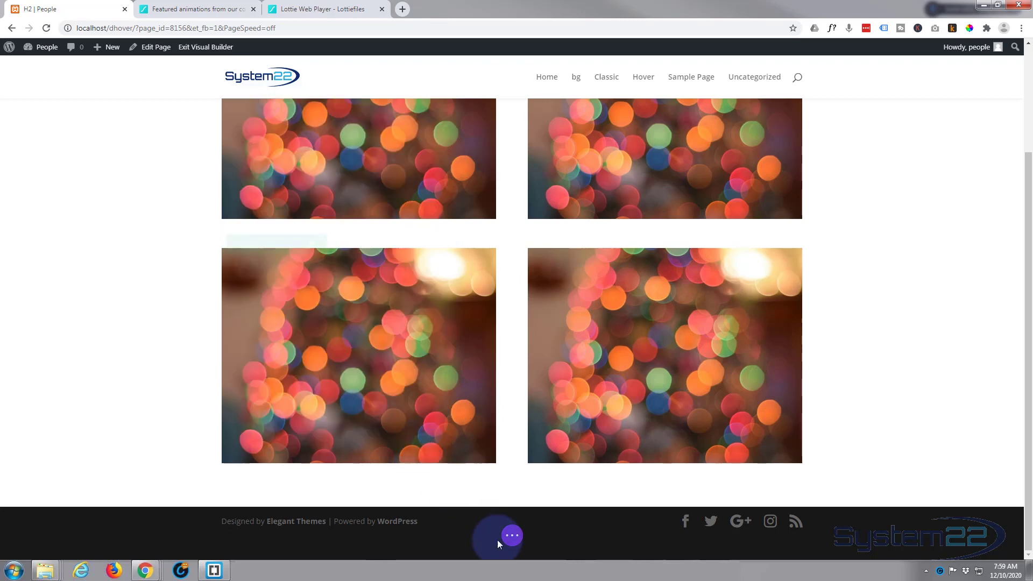
left_click(512, 536)
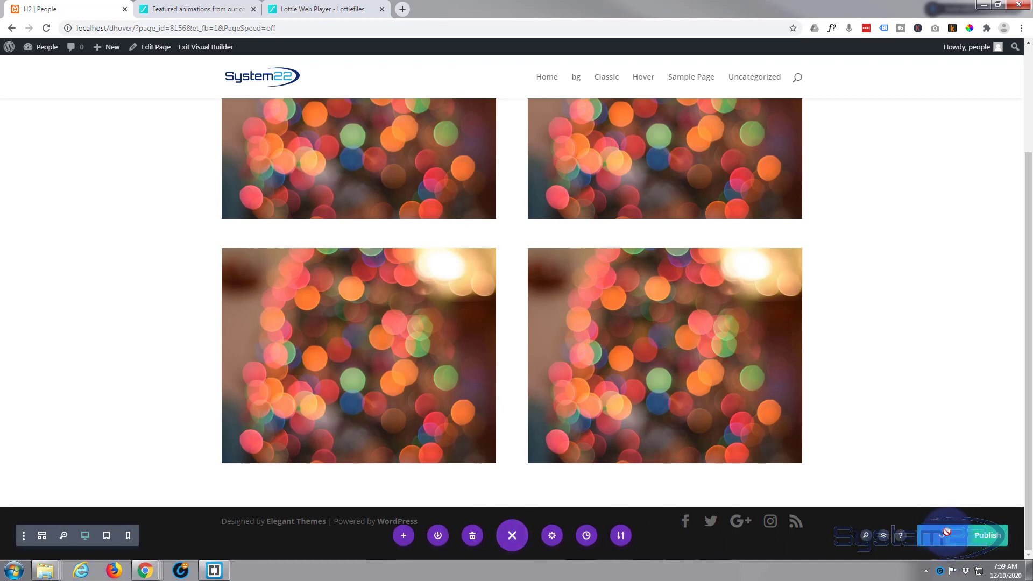
left_click(206, 47)
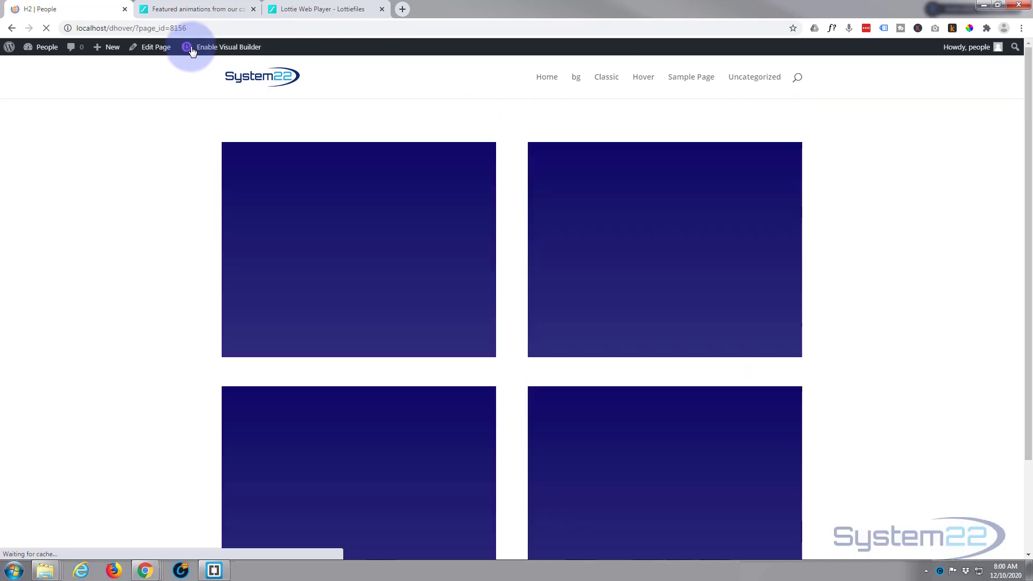
scroll(126, 184, "down", 3)
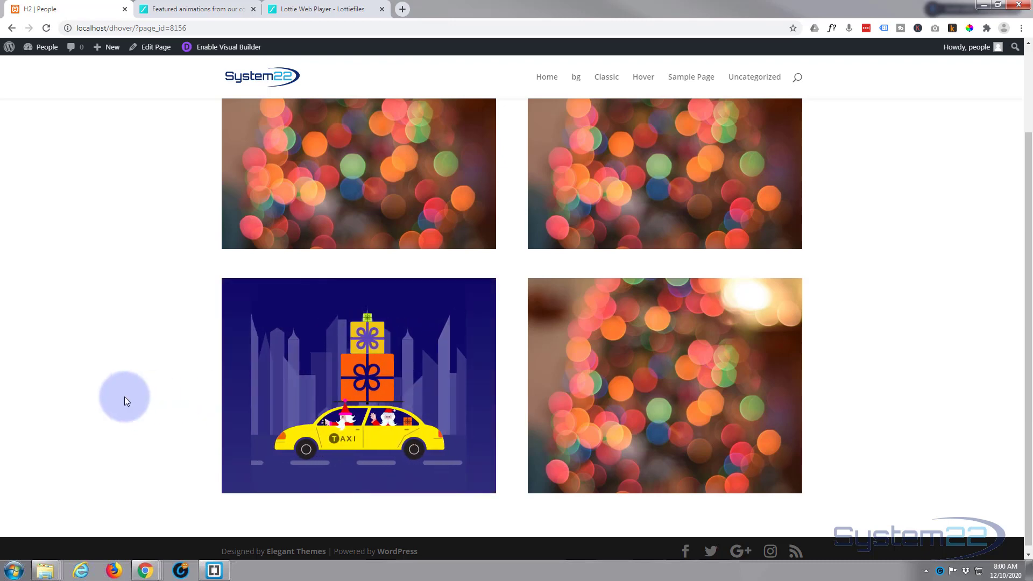
scroll(121, 398, "up", 1)
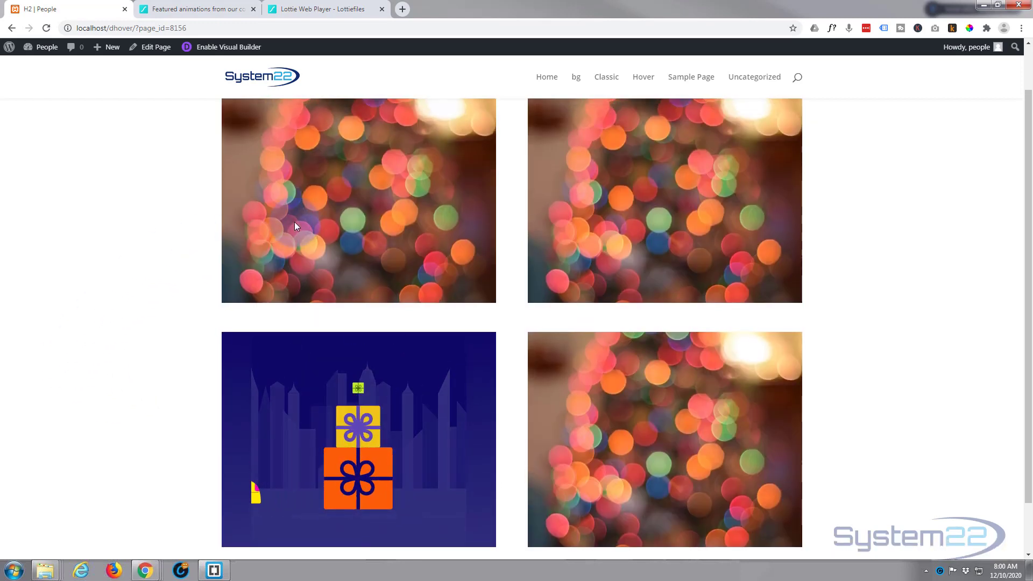